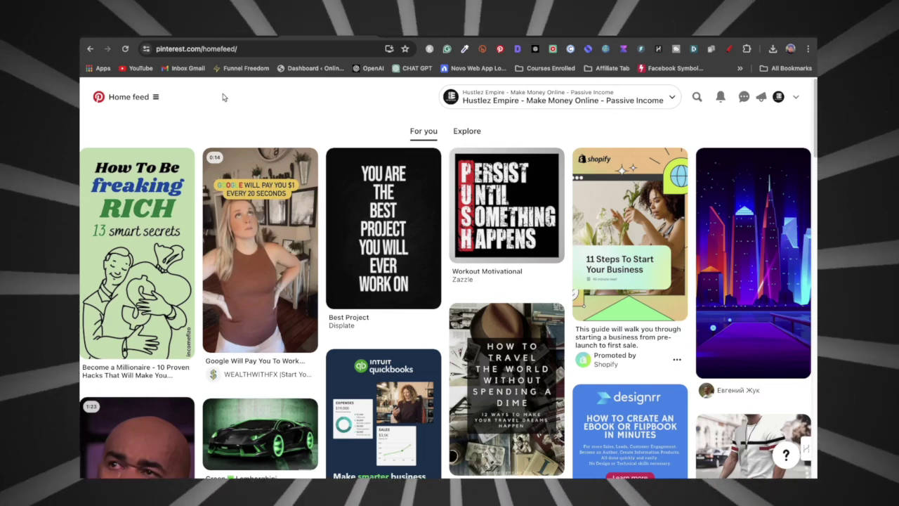
Start a new organic pin via Create Pin in the business tools menu
click(151, 96)
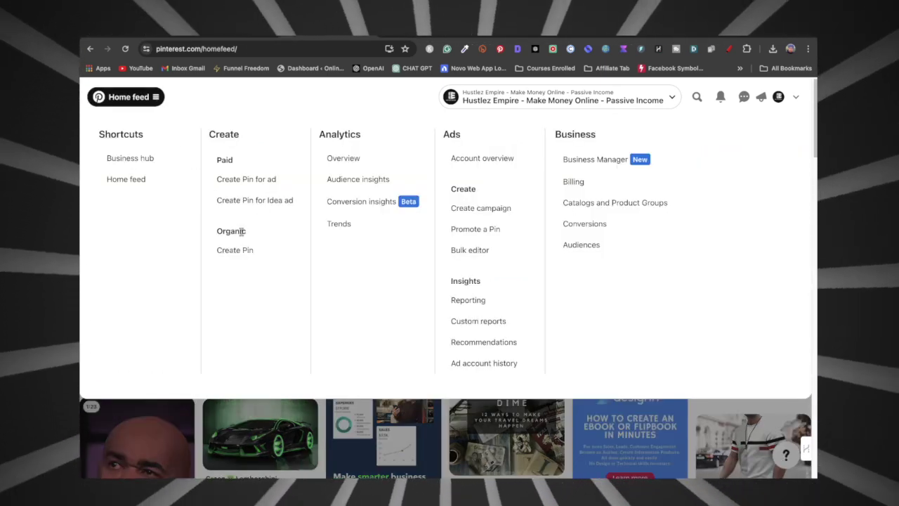
click(246, 253)
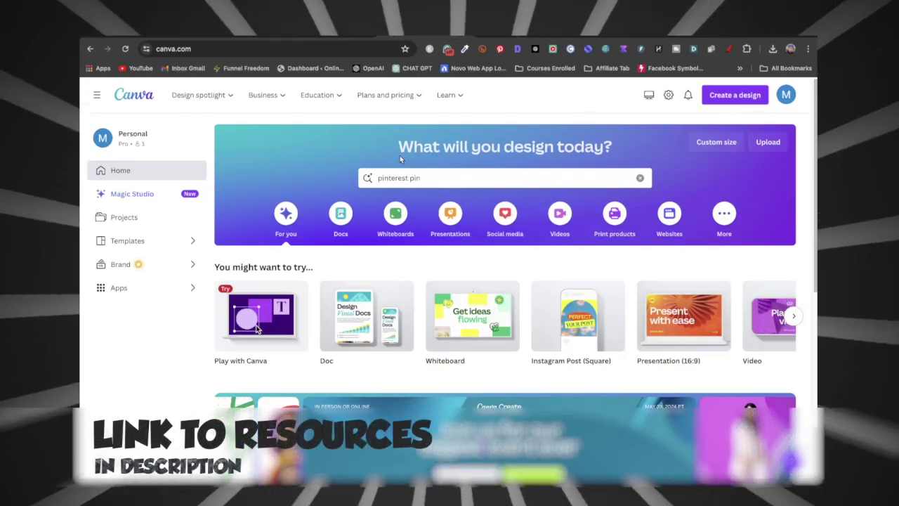
Search Canva for 'pinterest pin' and open the Beige Brown Minimalist Handmade Candle template
click(436, 179)
key(Return)
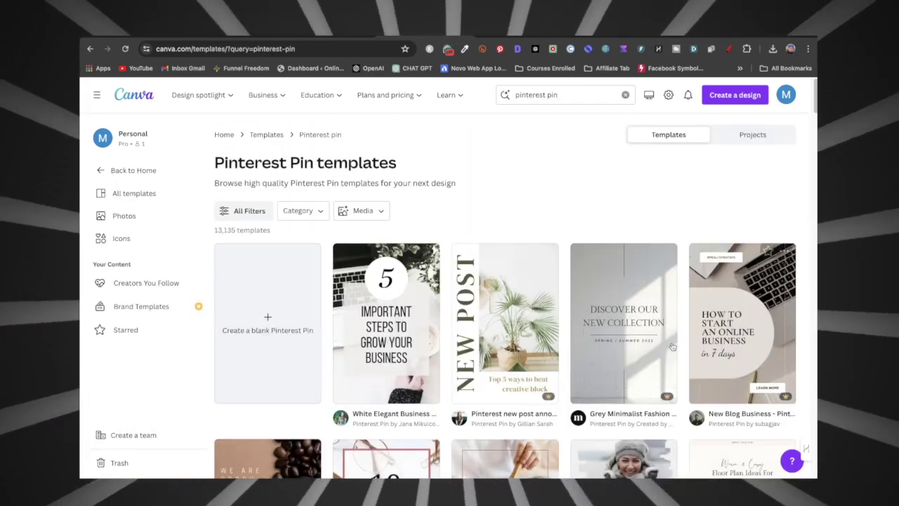
scroll(421, 327, down, 1)
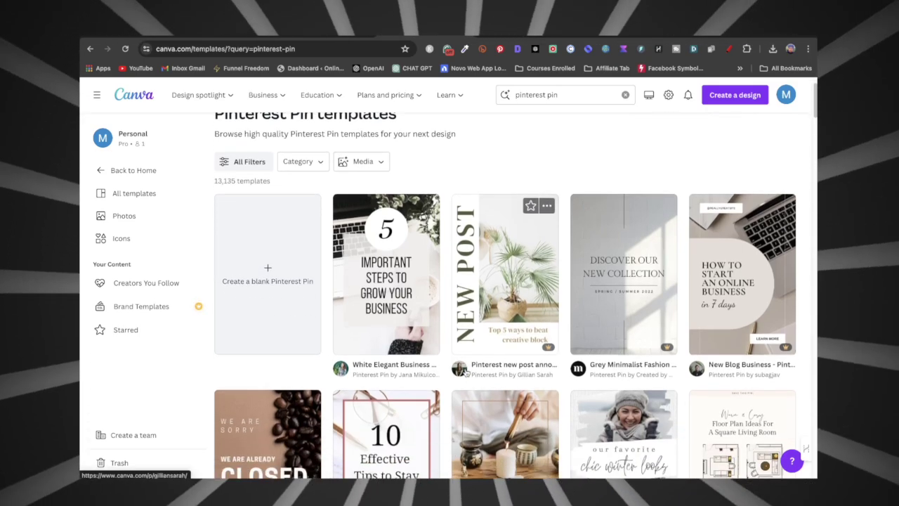
scroll(481, 330, down, 4)
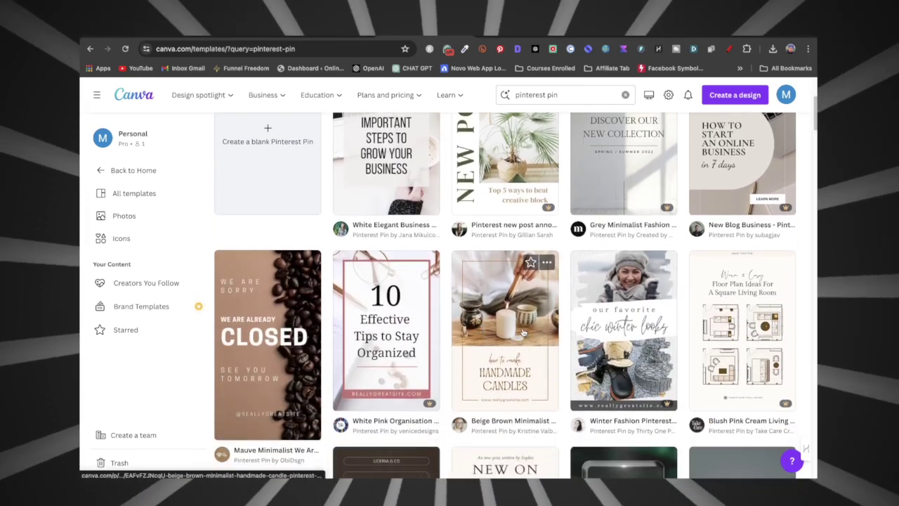
click(514, 314)
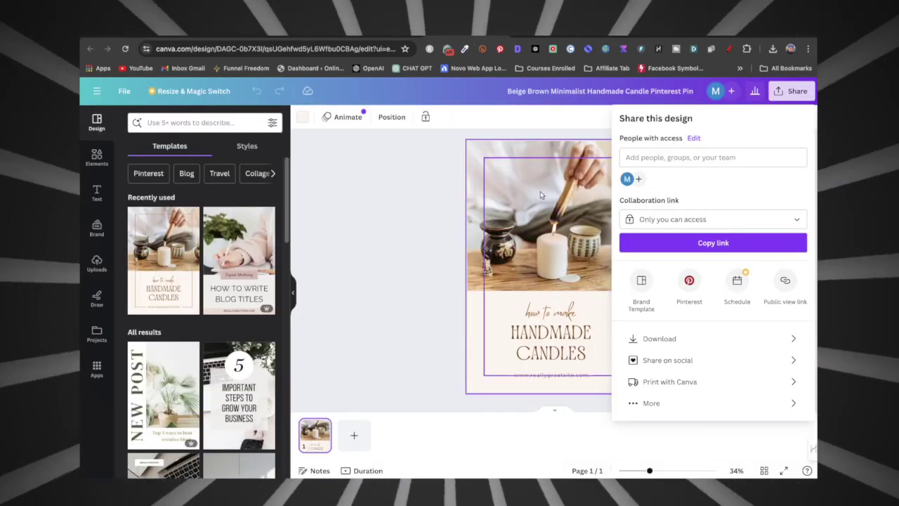
Replace the 'how to make' heading with 400K in black Anton font
click(499, 182)
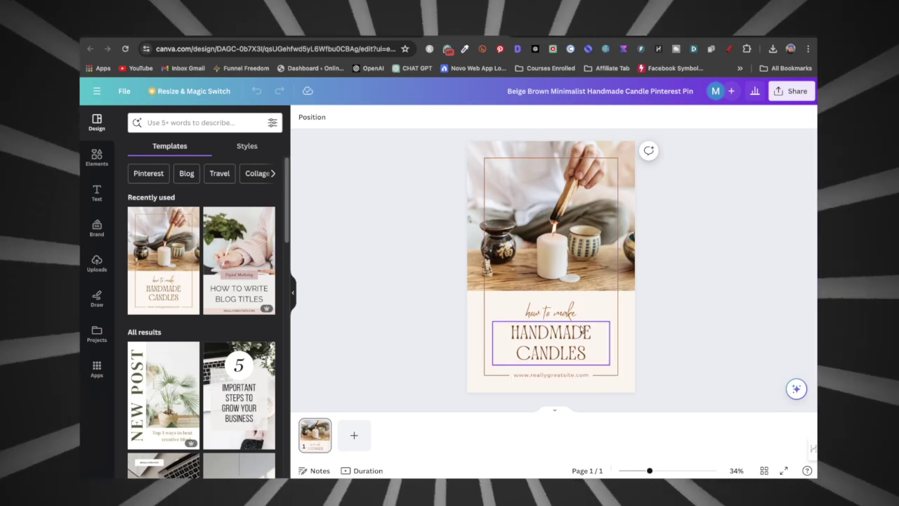
click(574, 315)
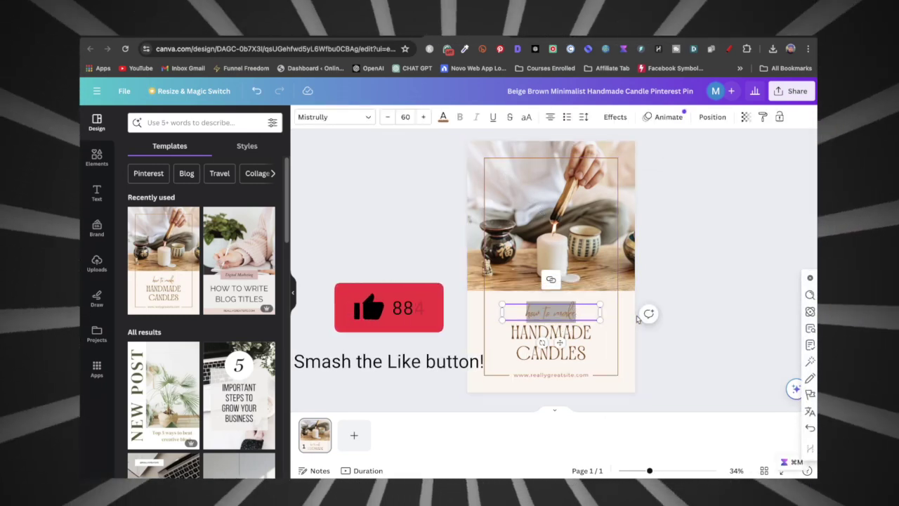
text(400K)
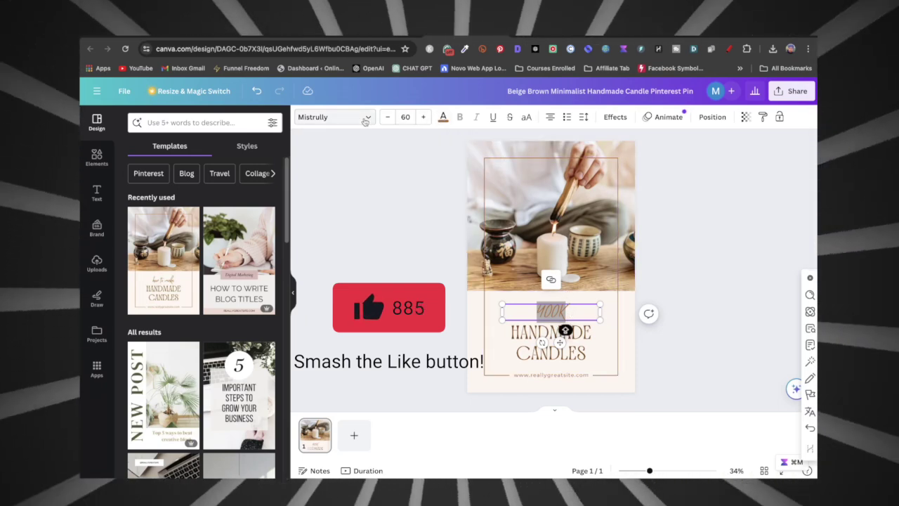
click(330, 118)
click(147, 424)
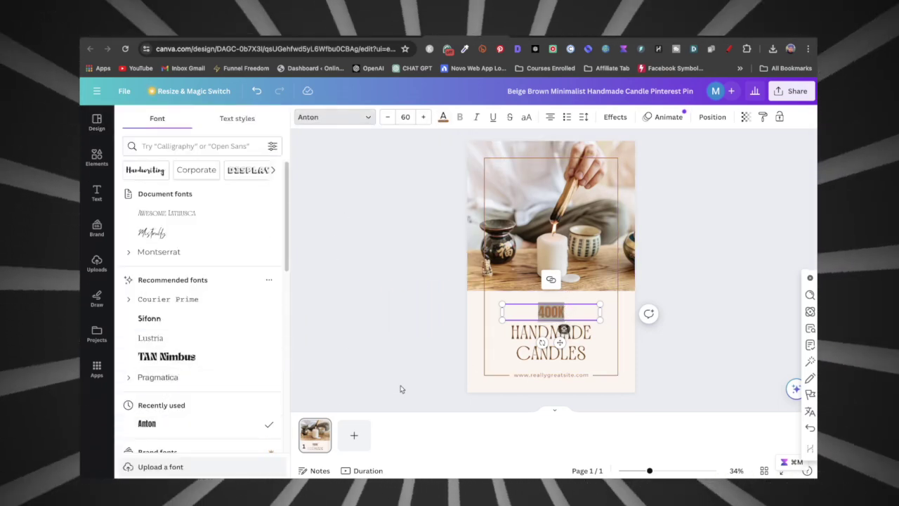
click(443, 118)
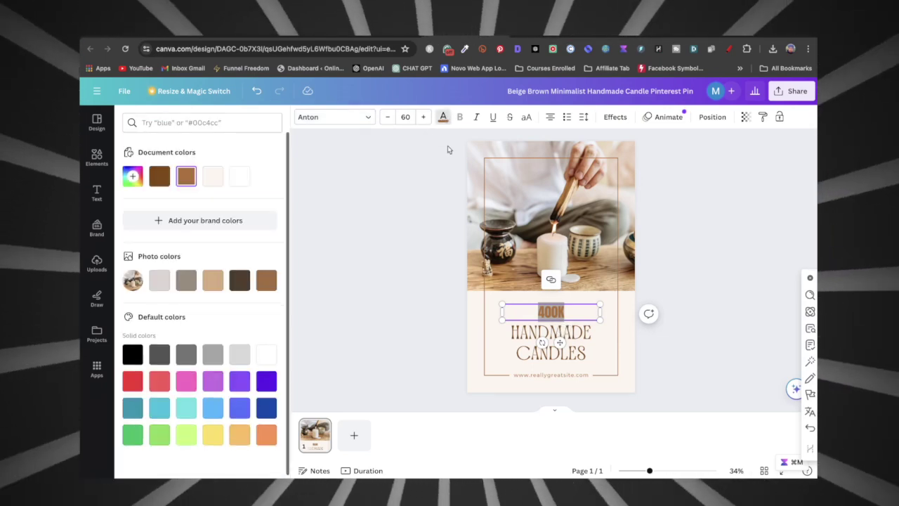
click(133, 355)
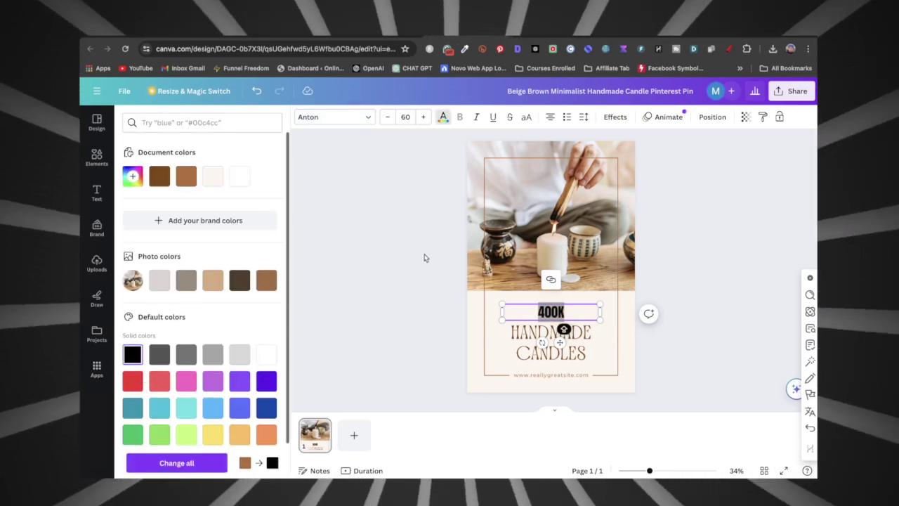
Delete the candle photo and its leftover empty frame from the pin's top
click(544, 151)
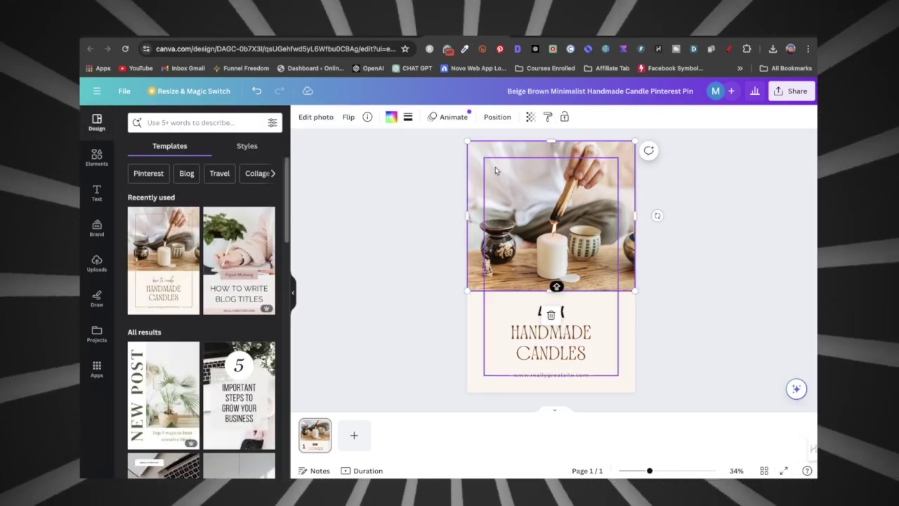
key(Delete)
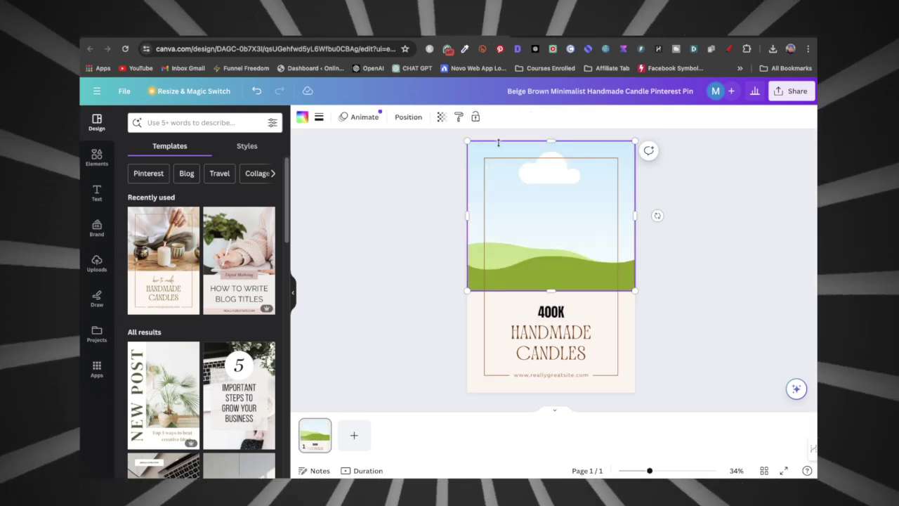
key(Delete)
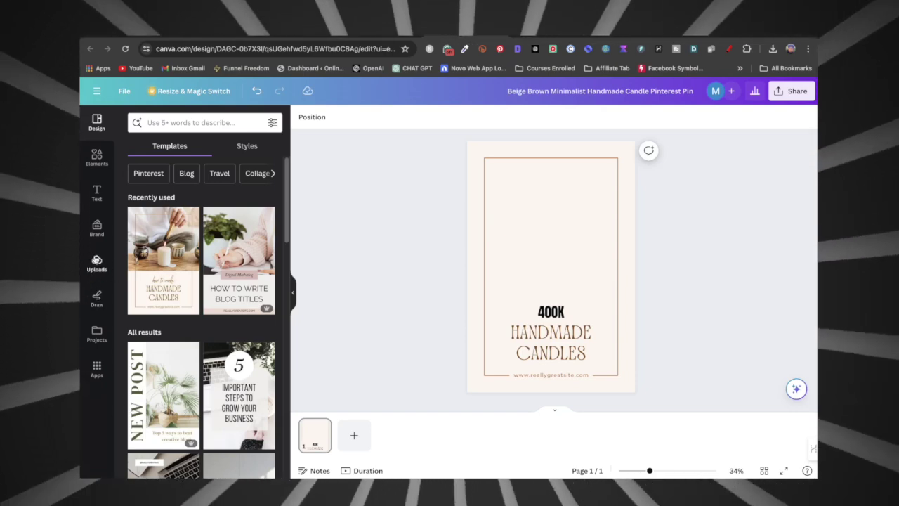
click(97, 263)
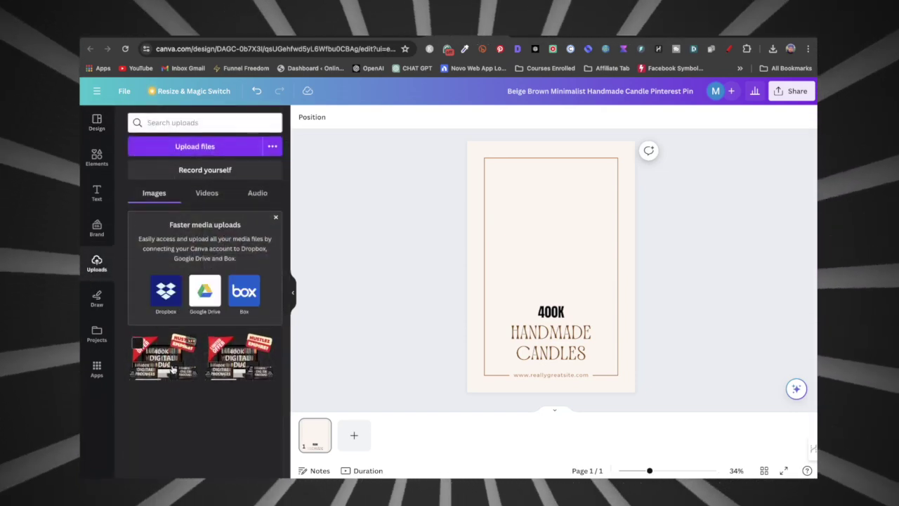
Place the bundle mockup image at the top of the pin and download it as PNG
click(172, 369)
mouse_move(561, 256)
mouse_down()
mouse_move(564, 193)
mouse_move(557, 200)
mouse_up()
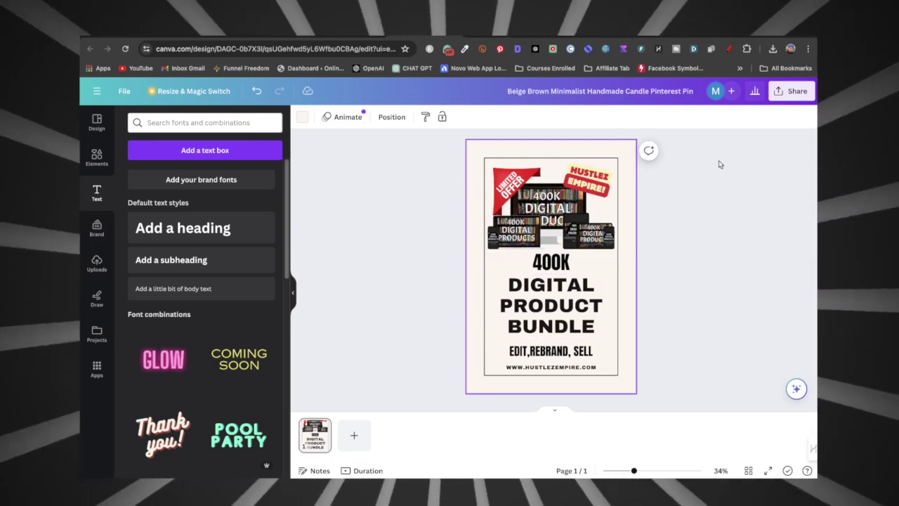
click(794, 93)
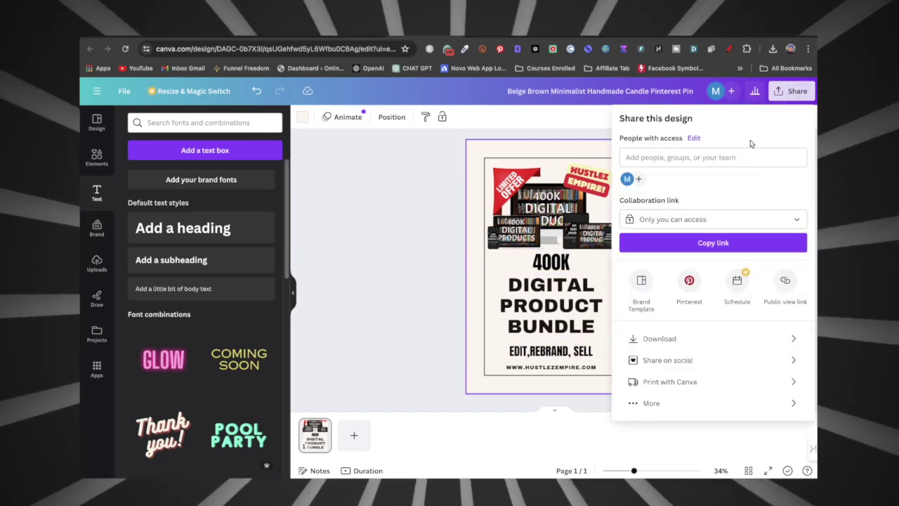
click(709, 341)
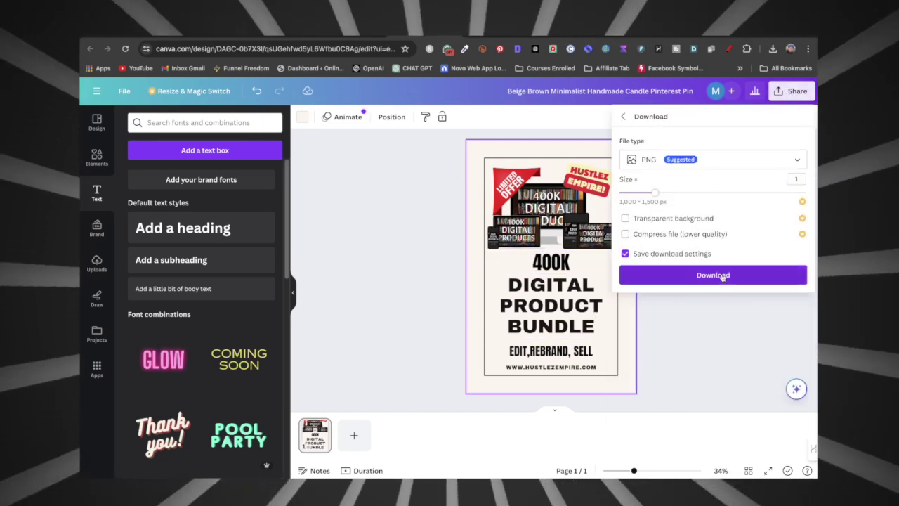
click(720, 277)
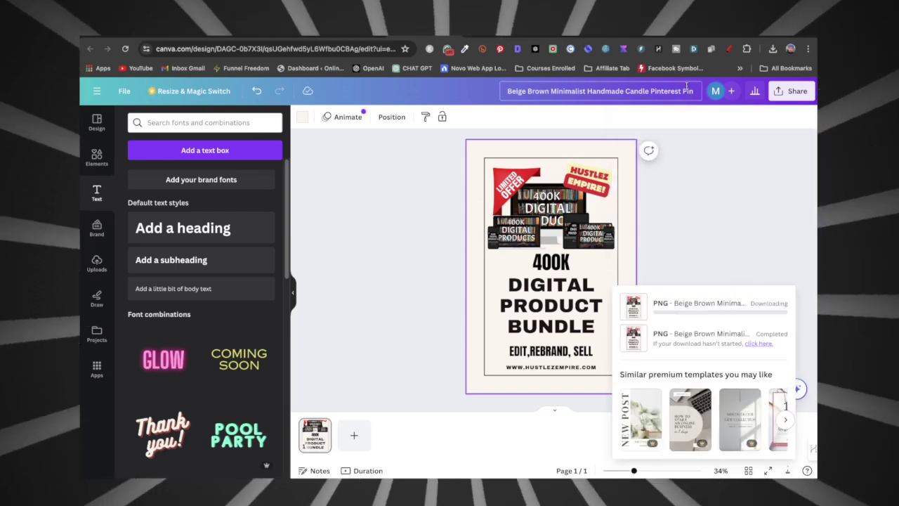
click(264, 38)
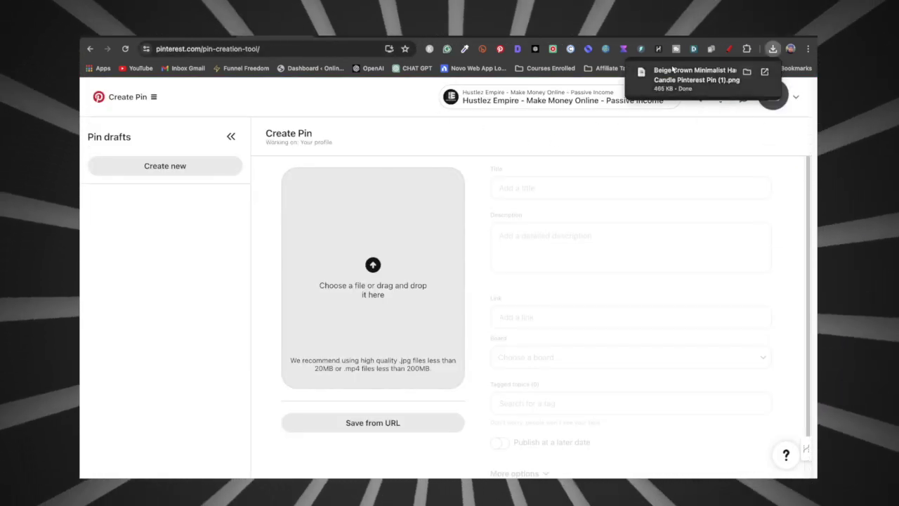
mouse_move(695, 77)
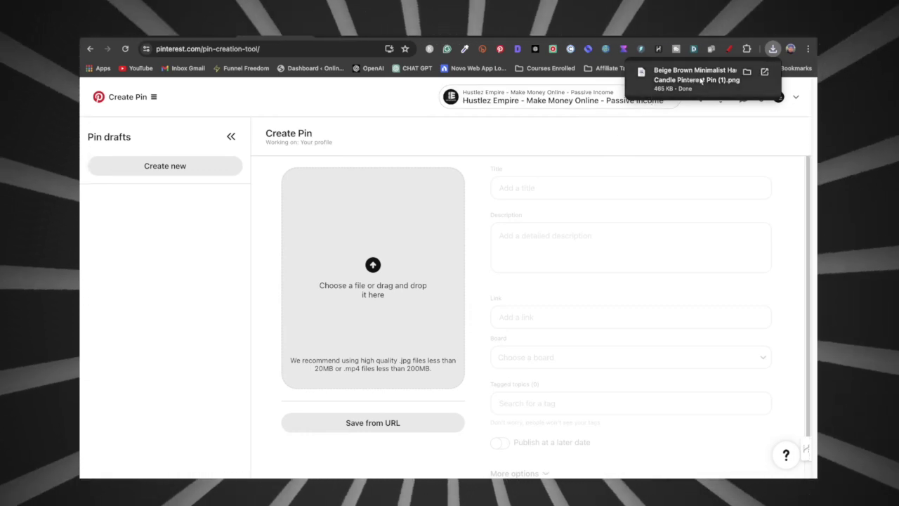
Upload the downloaded pin image and title the pin '400K Digital Product Bundle'
drag(468, 182, 378, 253)
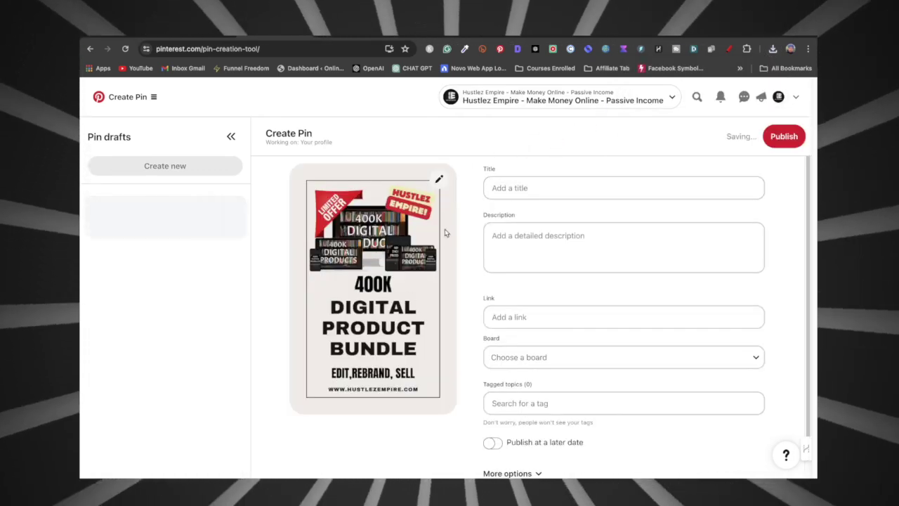
click(524, 195)
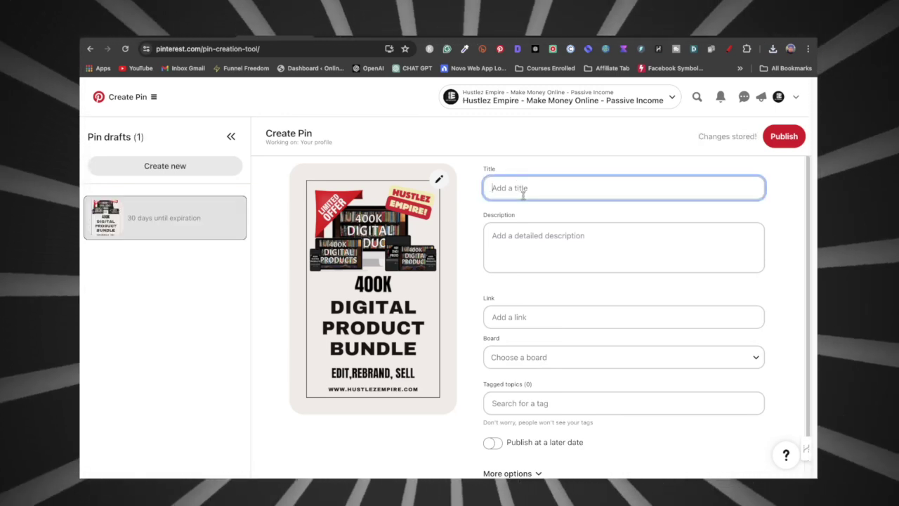
text(400K )
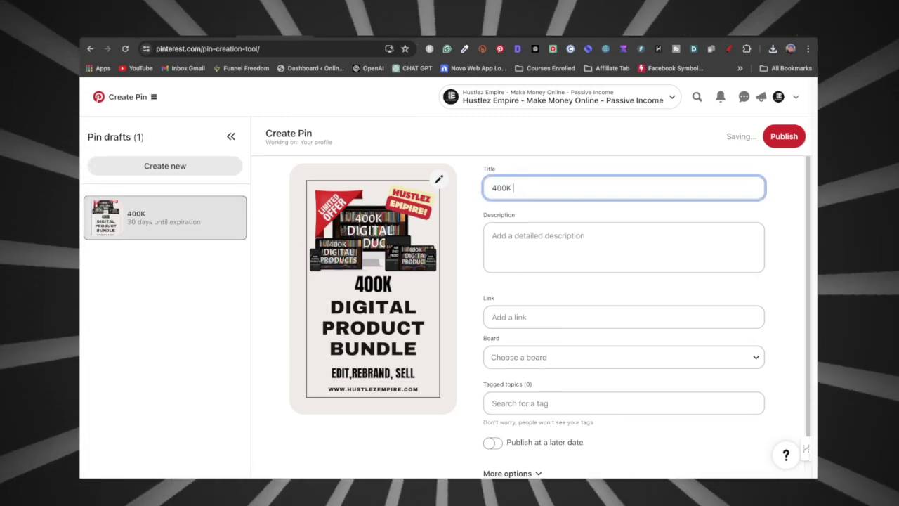
text(Digital Product Bundle)
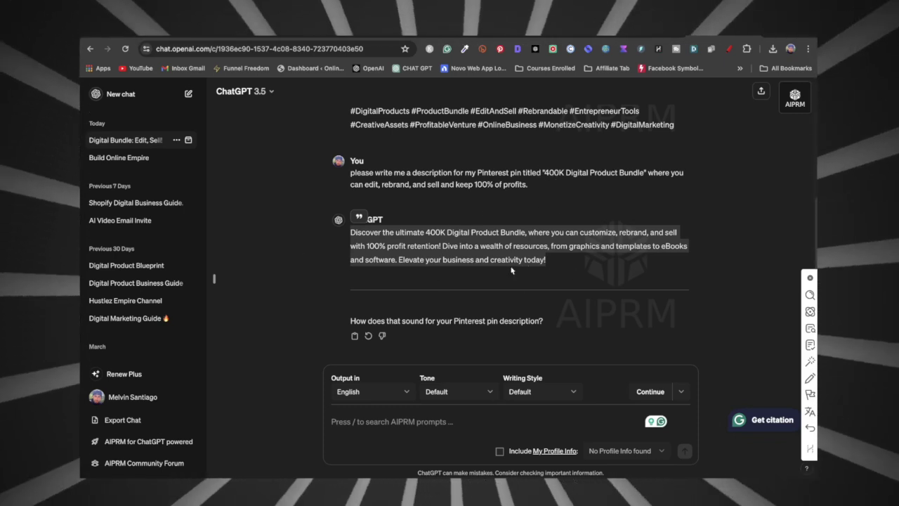
Paste the ChatGPT-written bundle description into the pin's Description field
click(270, 37)
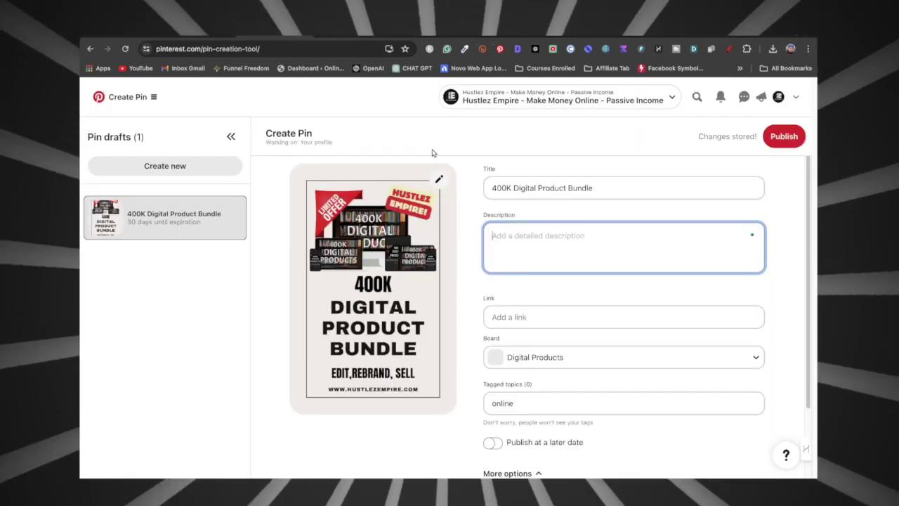
text(Discover the ultimate 400K Digital Product Bundle, where you can customize, rebrand, and sell with 100% profit retention! Dive into a wealth of resources, from graphics and templates to eBooks and software. Elevate your business and creativity today!)
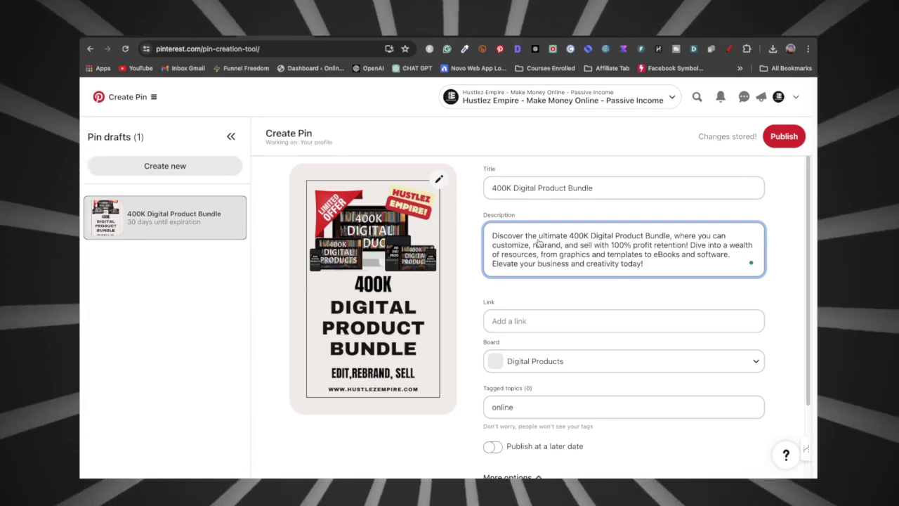
click(488, 306)
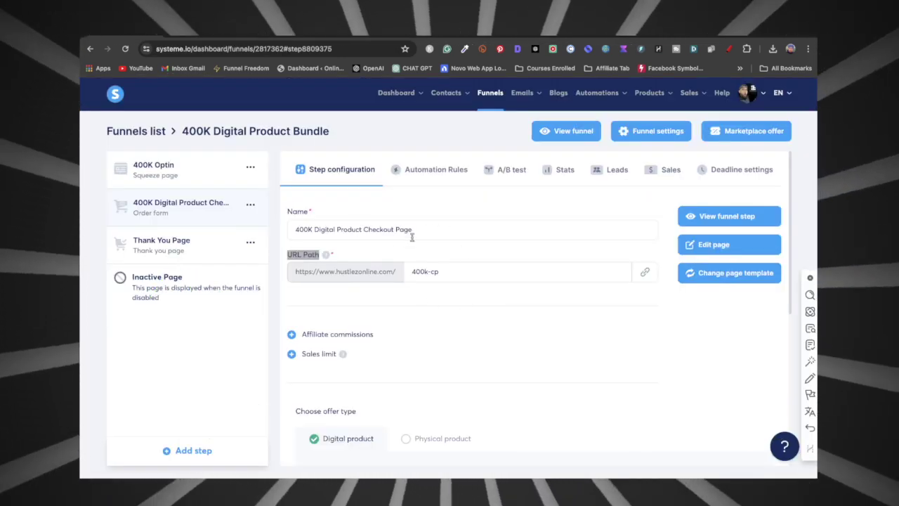
Copy the systeme.io checkout page URL and paste it as the pin's link
drag(123, 209, 123, 218)
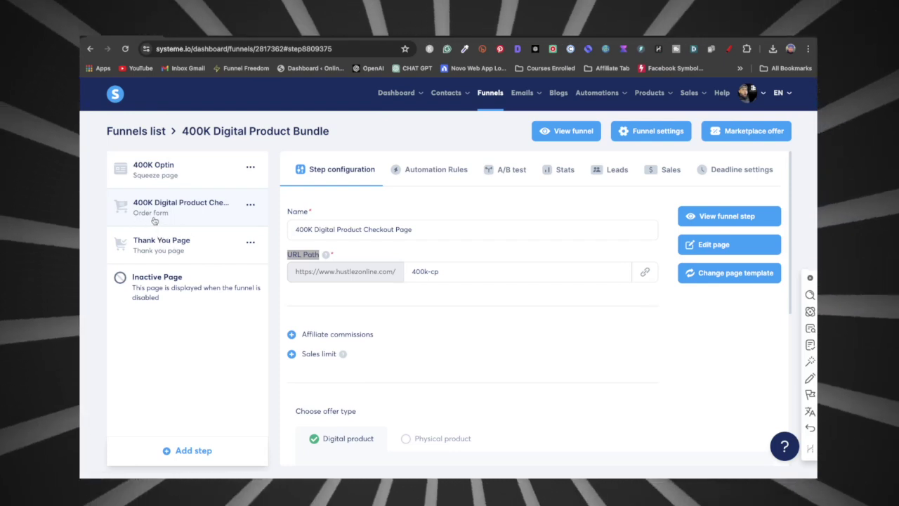
click(646, 273)
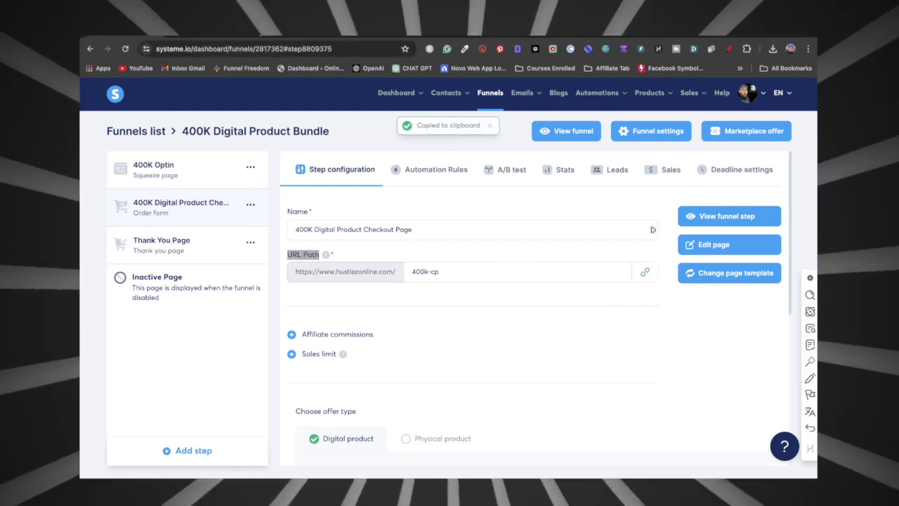
key(ctrl+v)
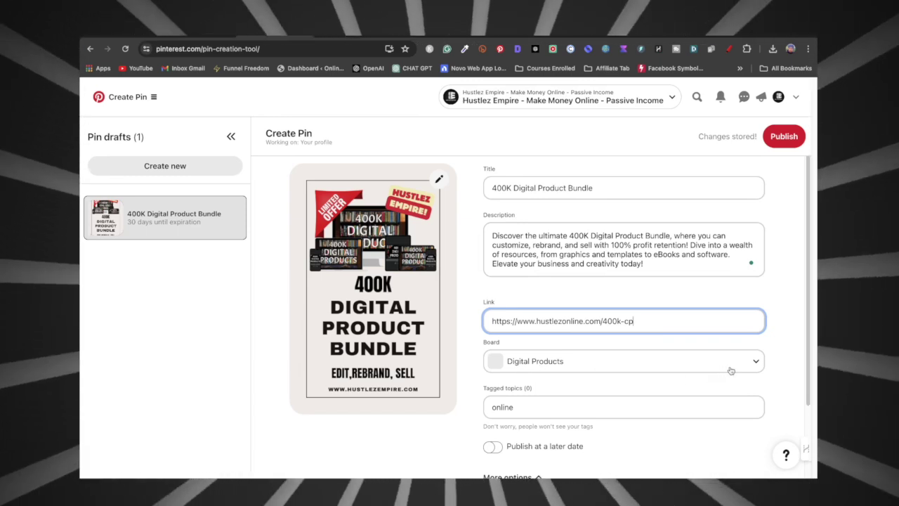
click(757, 363)
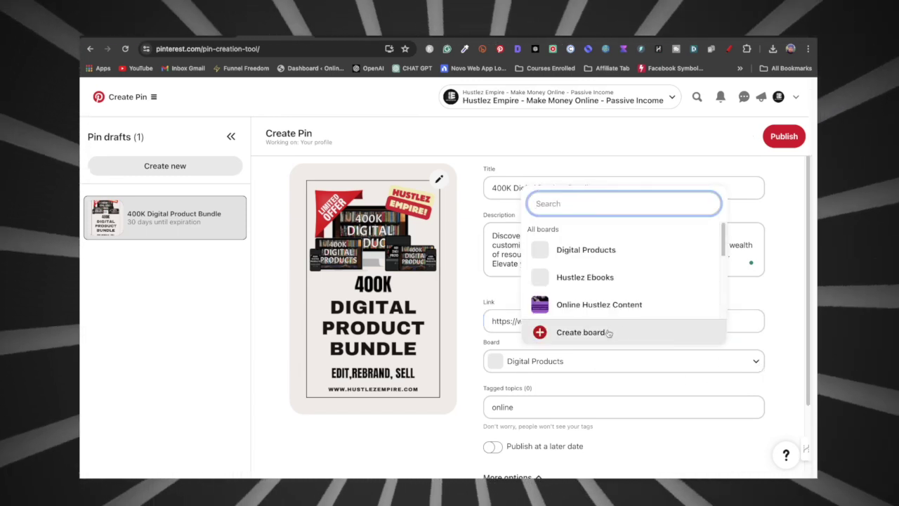
click(575, 334)
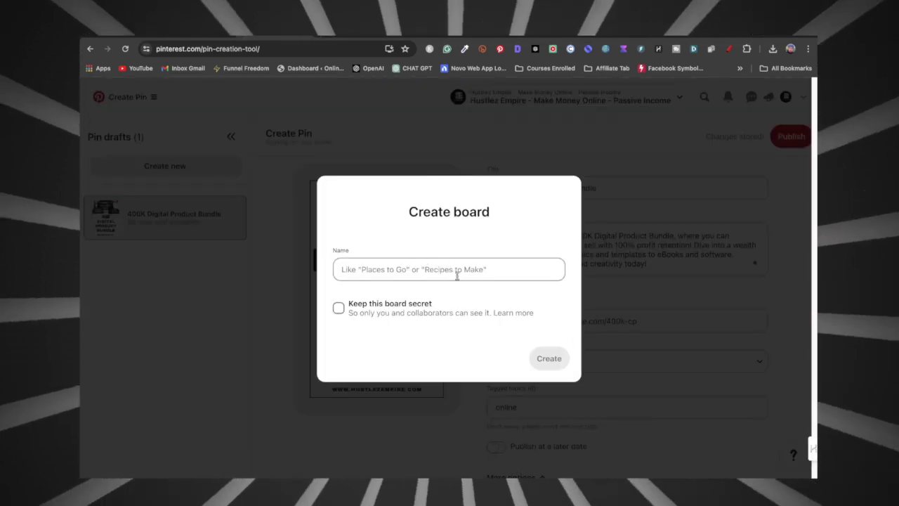
click(632, 197)
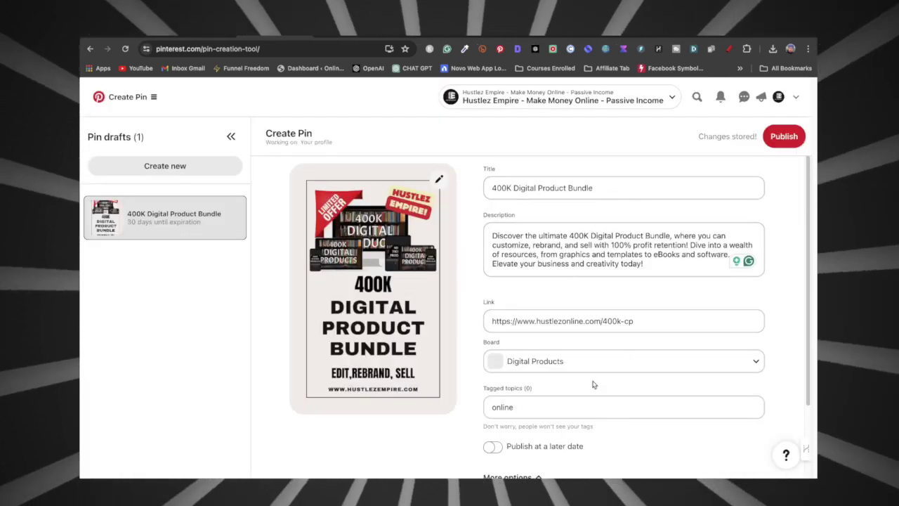
scroll(567, 375, down, 2)
click(529, 345)
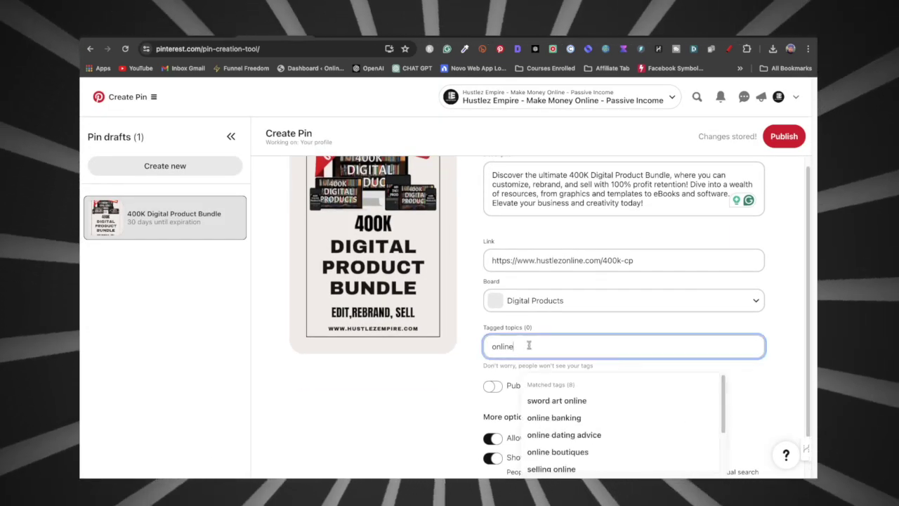
Search tagged topics for 'online' and tag the pin with Selling Online
key(BackSpace)
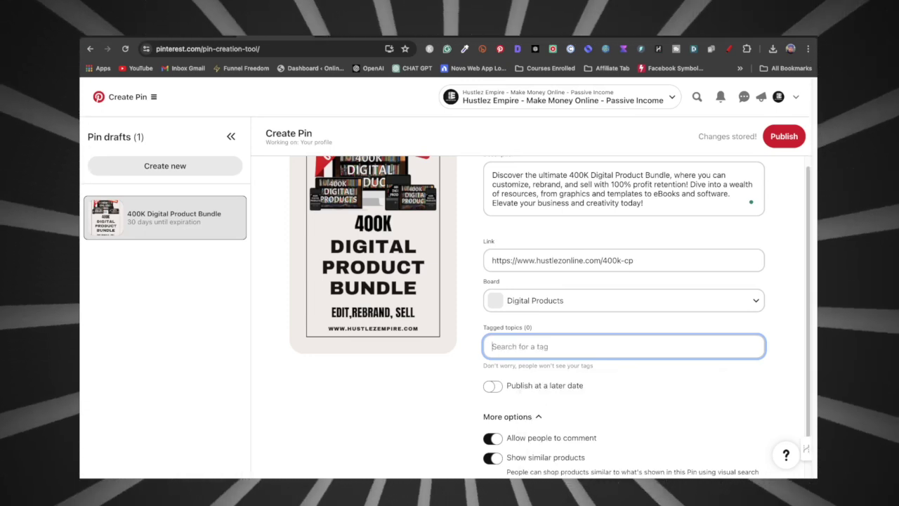
text(online)
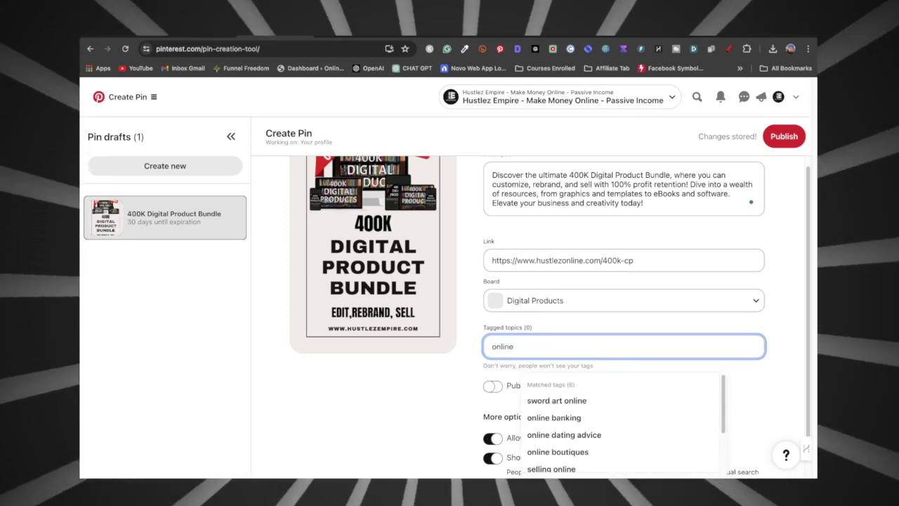
scroll(577, 453, down, 1)
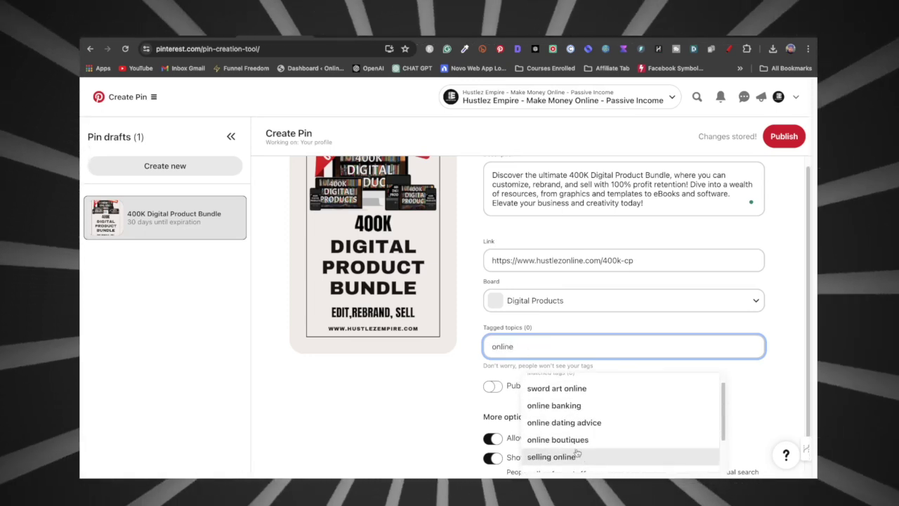
click(578, 455)
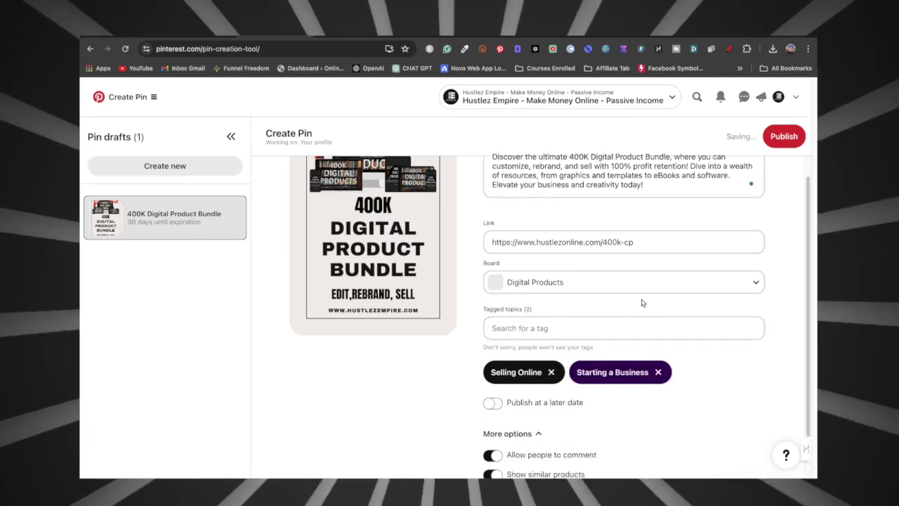
Publish the pin and open its live page from the confirmation
scroll(596, 420, down, 1)
scroll(562, 403, up, 4)
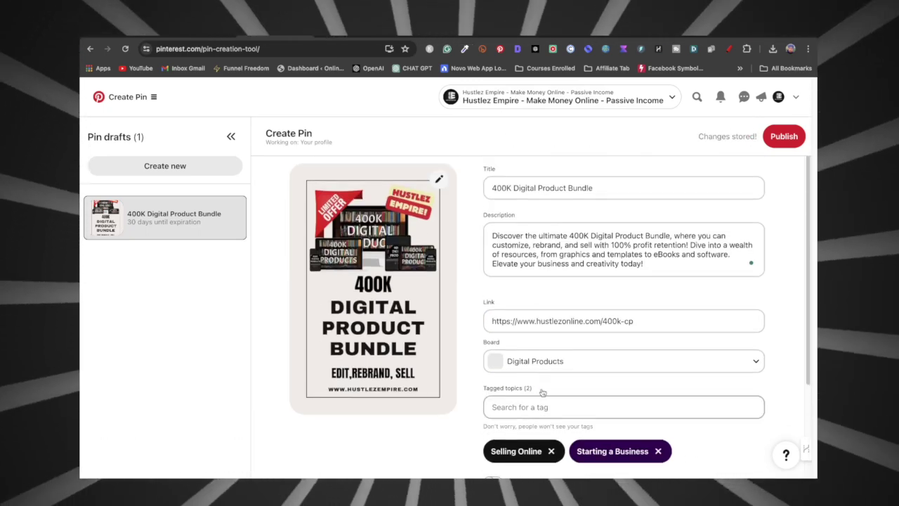
click(791, 138)
click(510, 460)
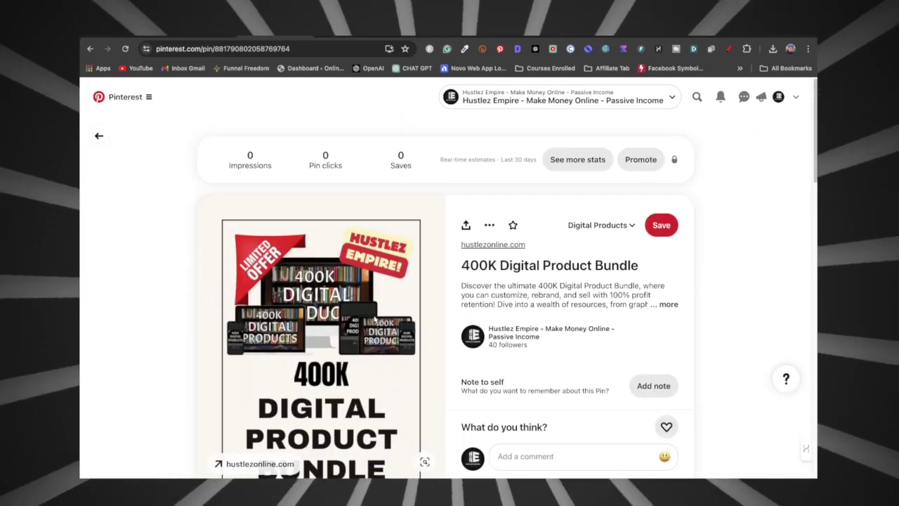
Follow the live pin's hustlezonline.com link to the bundle's checkout page
scroll(376, 321, down, 1)
scroll(372, 326, down, 2)
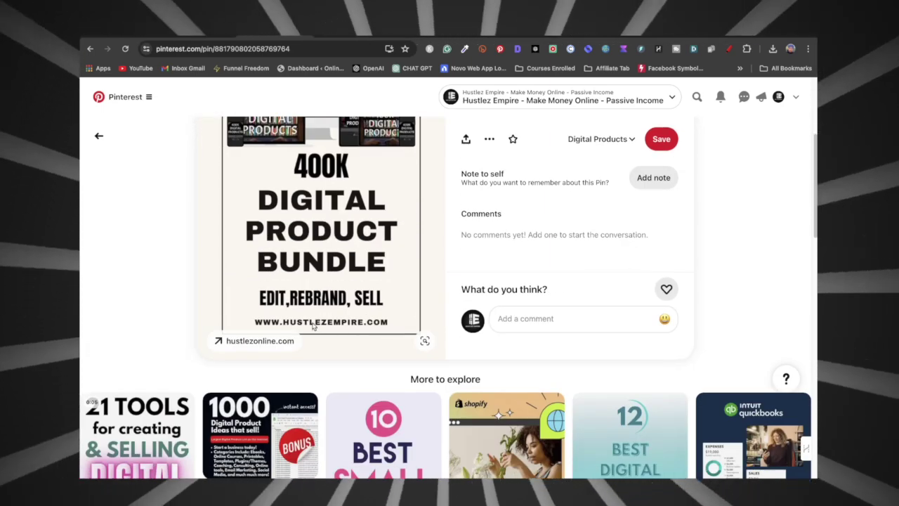
scroll(391, 291, up, 1)
scroll(392, 290, up, 2)
scroll(365, 295, down, 2)
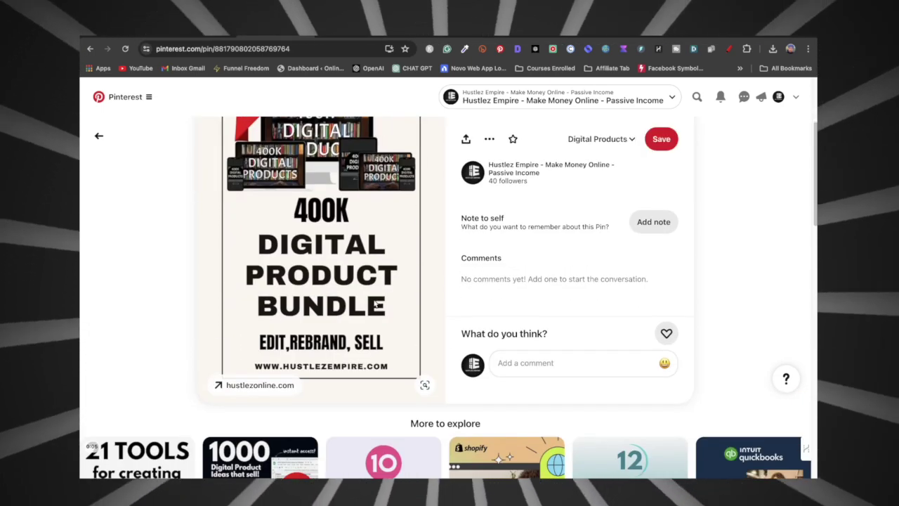
scroll(342, 300, up, 1)
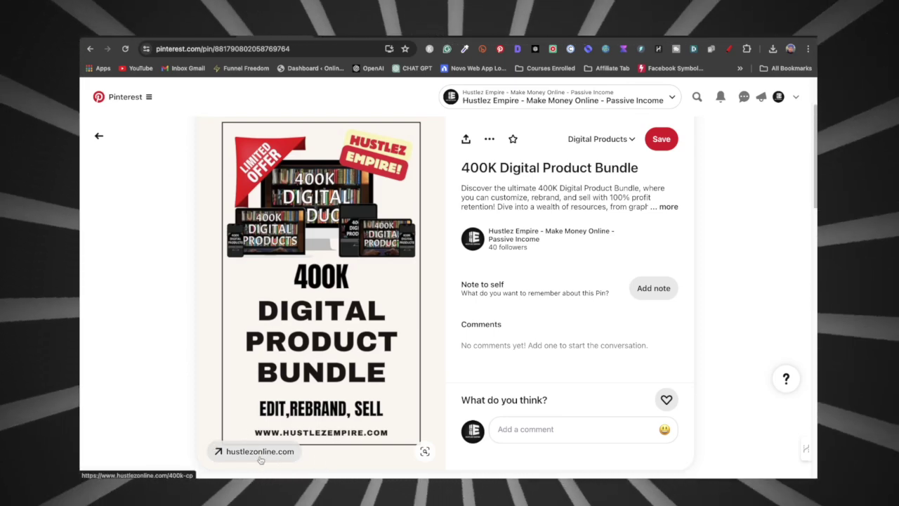
click(262, 457)
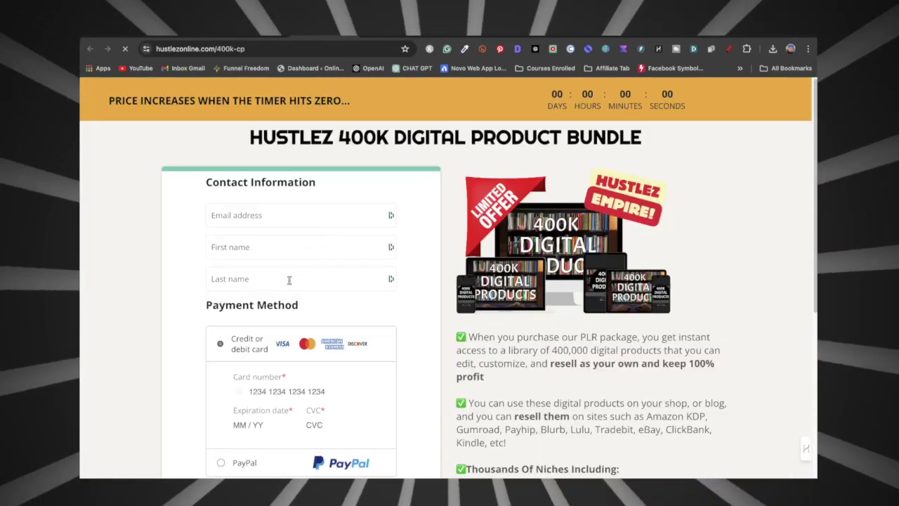
scroll(312, 325, down, 1)
scroll(312, 324, down, 3)
scroll(362, 358, up, 4)
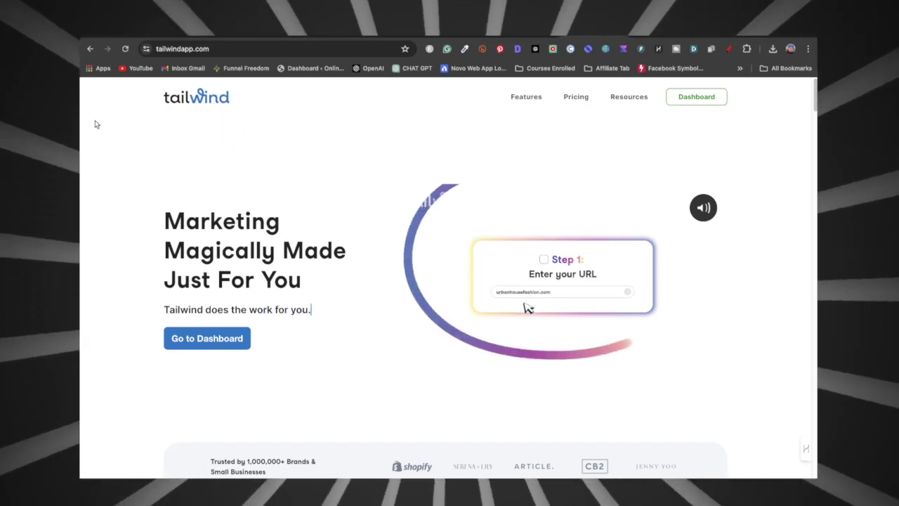
Scroll the Tailwind homepage down through the Ads demo and Plan section, then back up
scroll(379, 290, down, 4)
scroll(442, 295, down, 3)
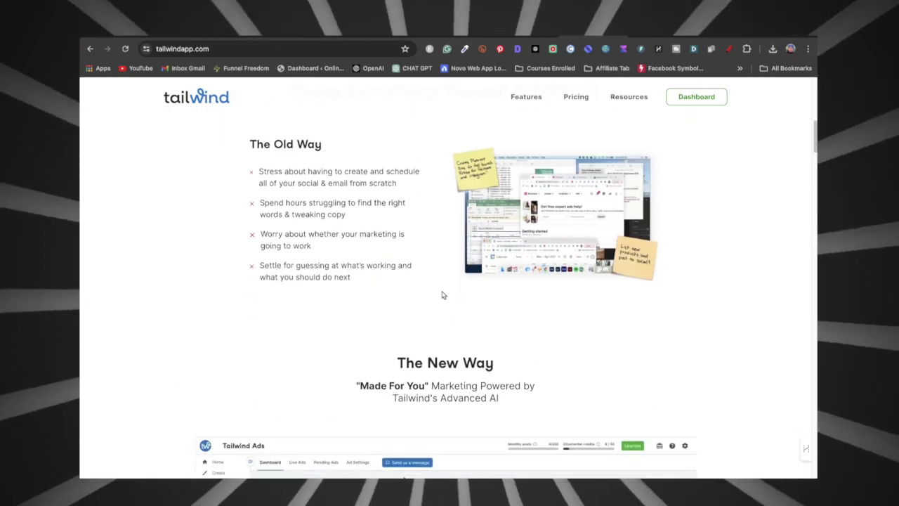
scroll(443, 295, down, 2)
scroll(442, 295, down, 3)
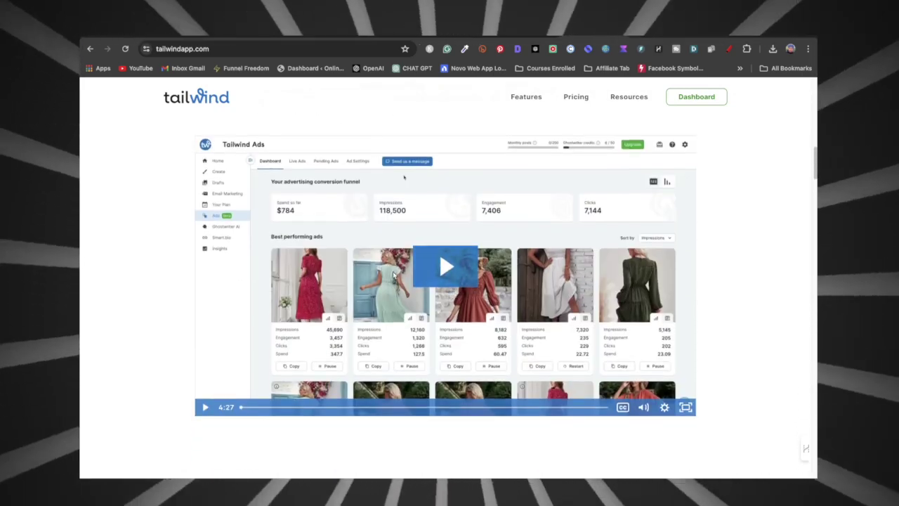
scroll(398, 283, down, 1)
scroll(399, 292, down, 2)
scroll(404, 292, down, 2)
scroll(409, 292, down, 2)
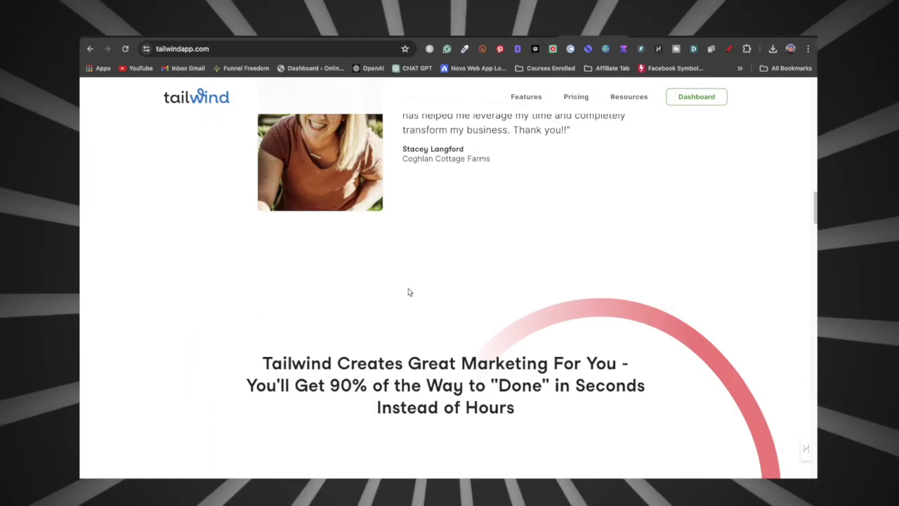
scroll(409, 292, down, 4)
scroll(411, 292, down, 3)
scroll(409, 278, up, 5)
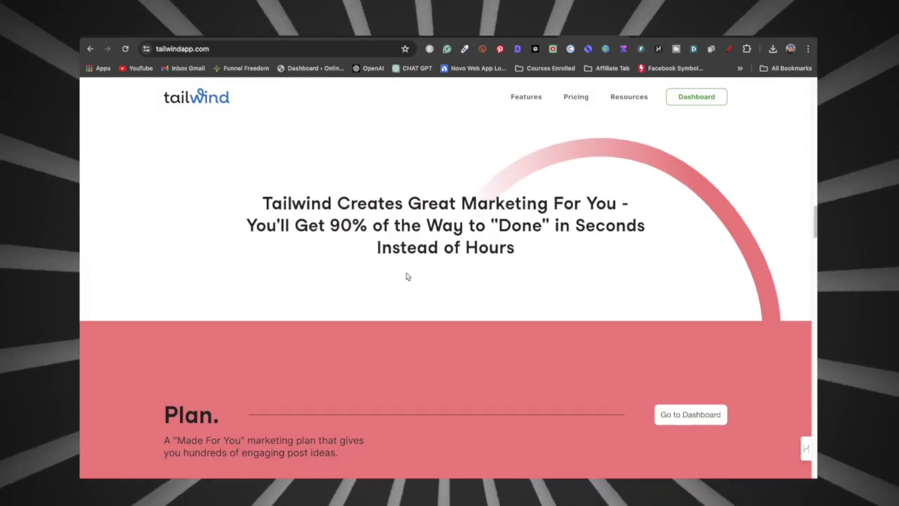
scroll(406, 275, down, 2)
scroll(406, 276, down, 1)
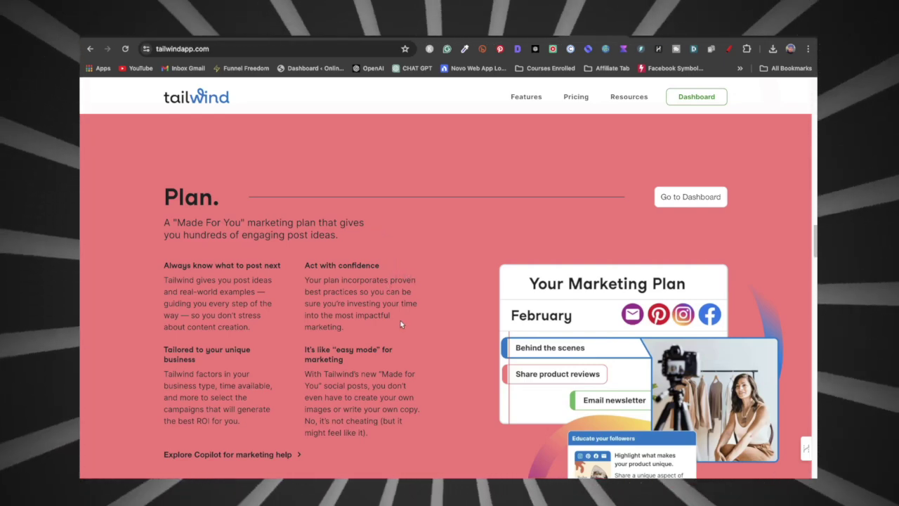
scroll(401, 324, up, 10)
scroll(448, 221, up, 2)
scroll(519, 249, up, 5)
scroll(522, 249, up, 5)
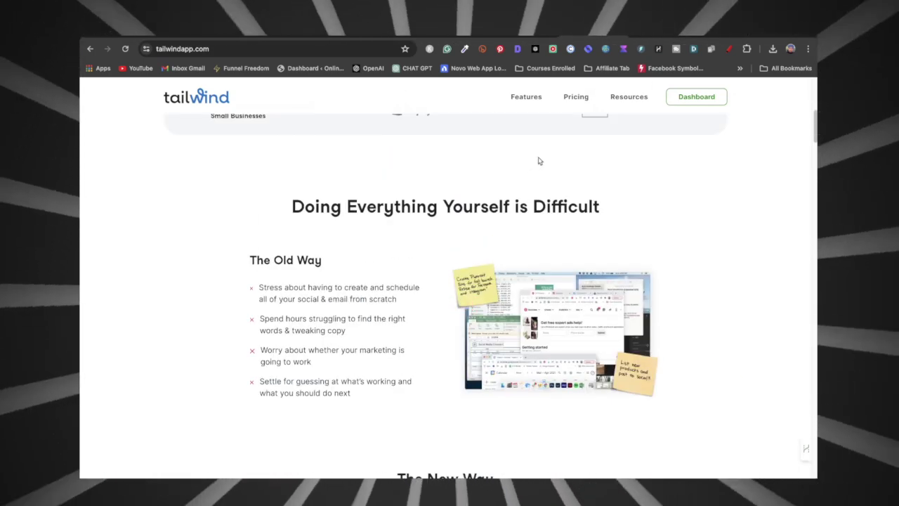
mouse_move(526, 97)
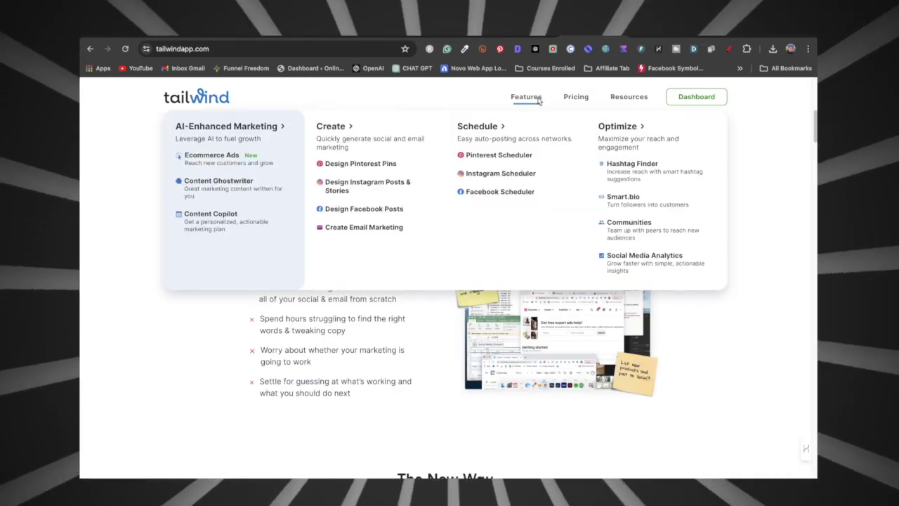
scroll(557, 309, up, 2)
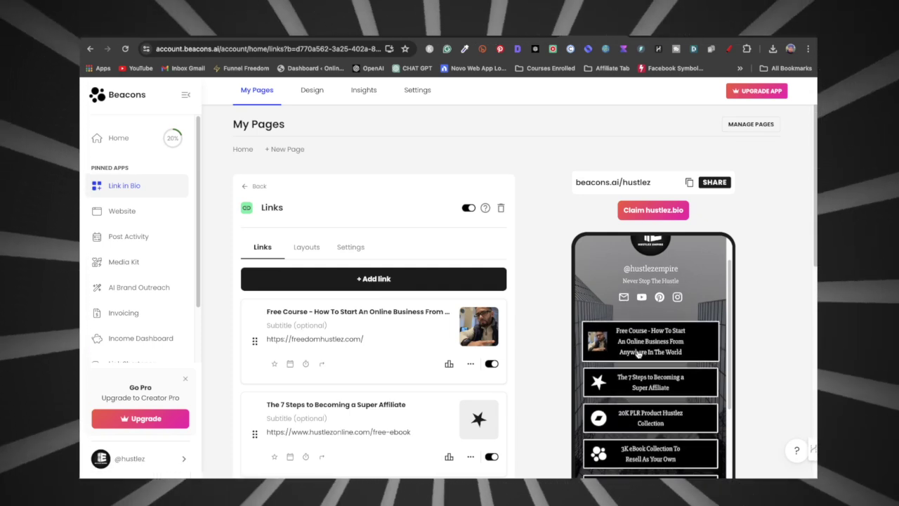
scroll(635, 317, down, 1)
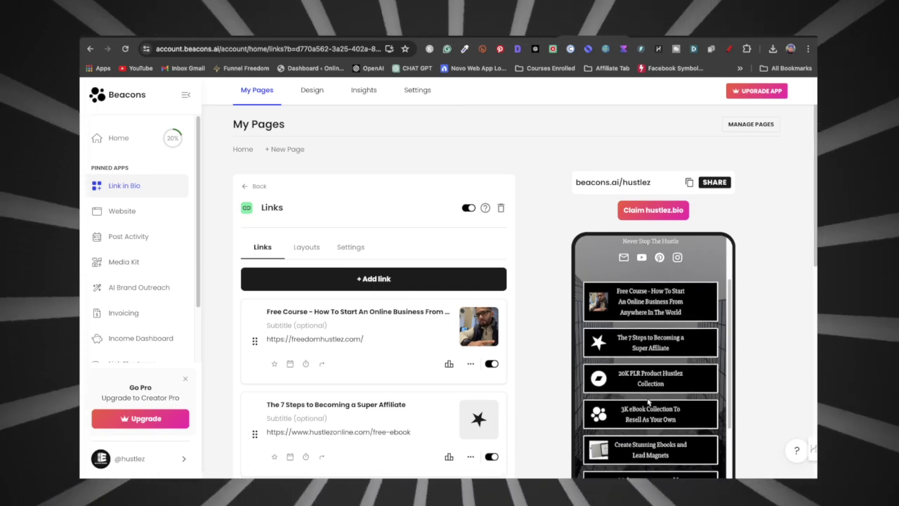
scroll(654, 376, down, 4)
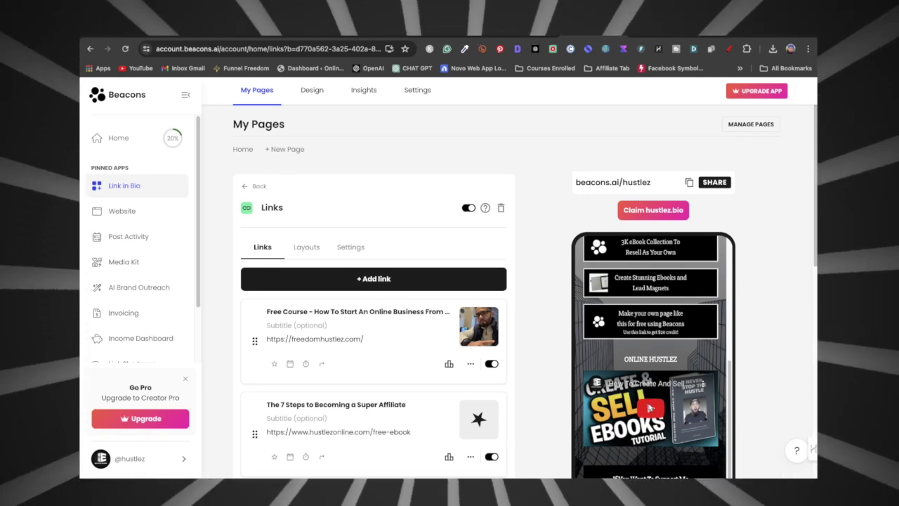
scroll(650, 409, up, 5)
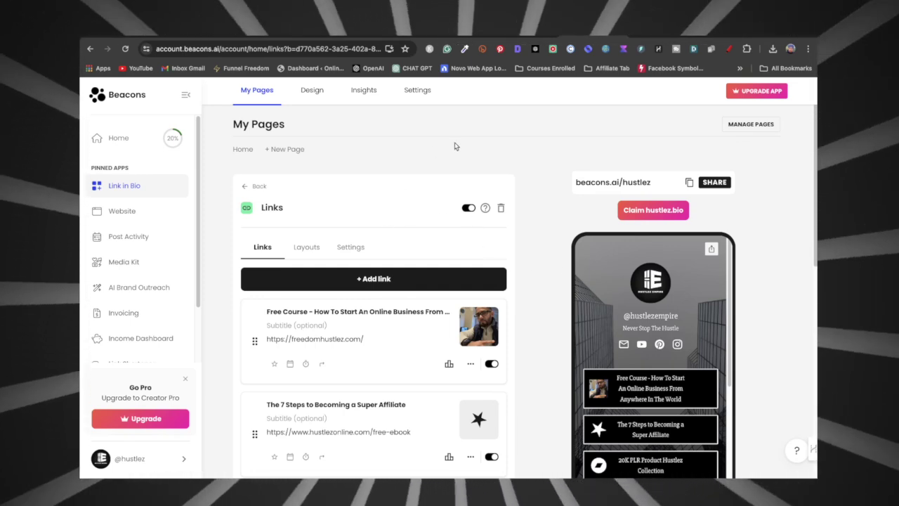
click(618, 41)
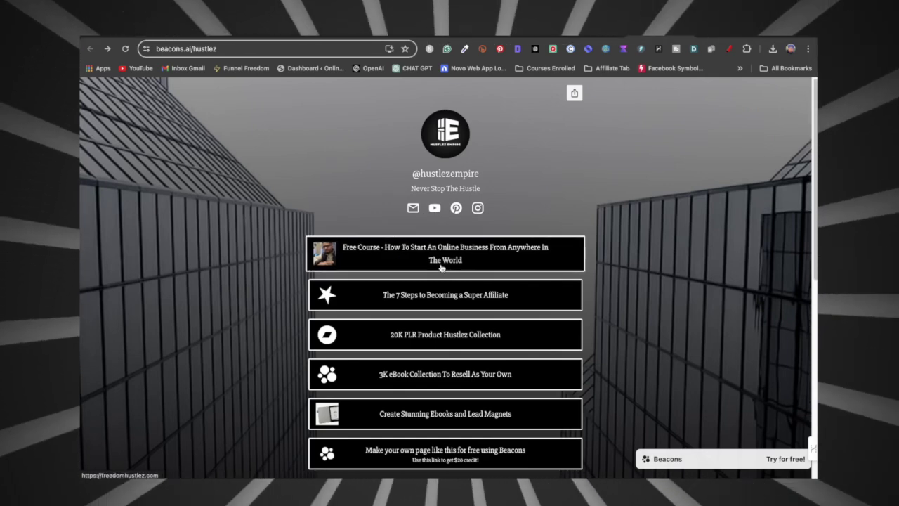
click(396, 255)
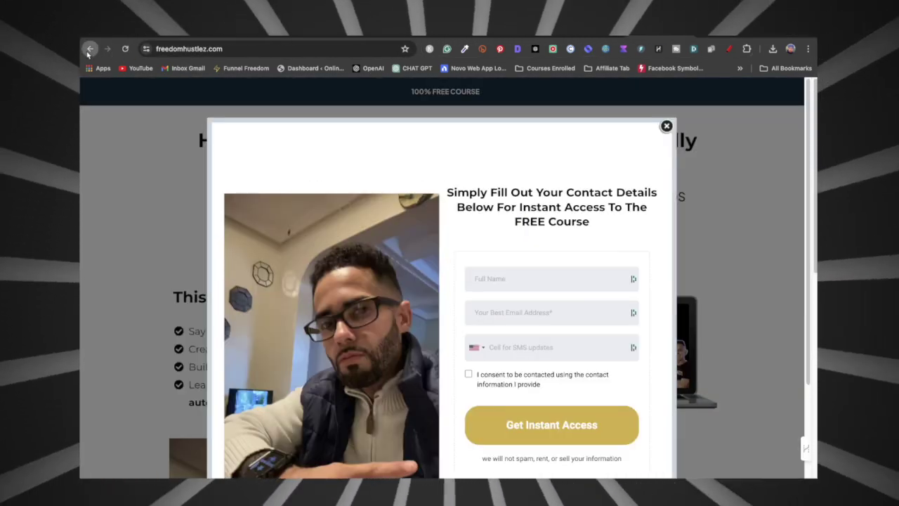
click(89, 50)
click(418, 293)
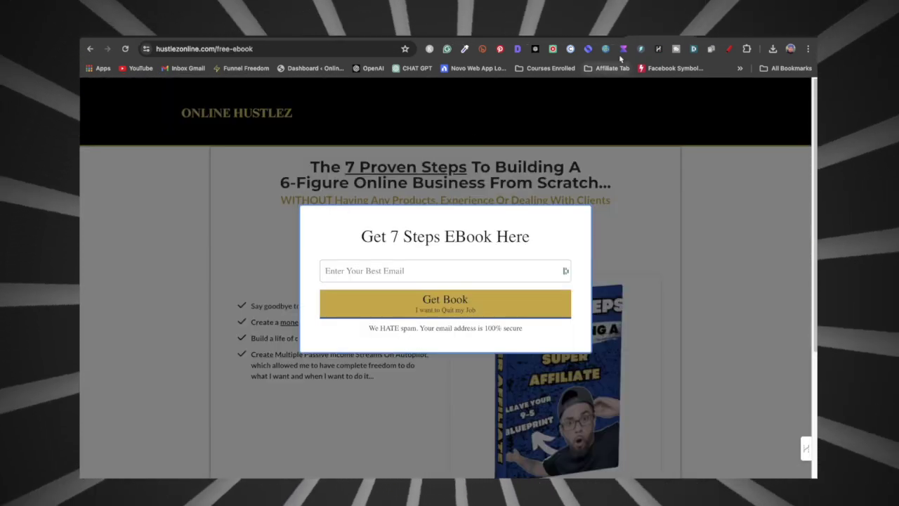
click(91, 49)
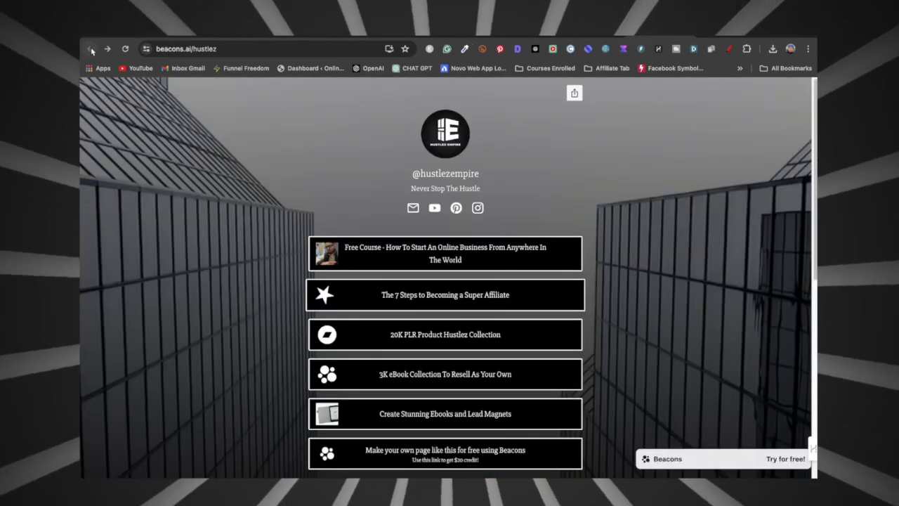
scroll(428, 330, down, 1)
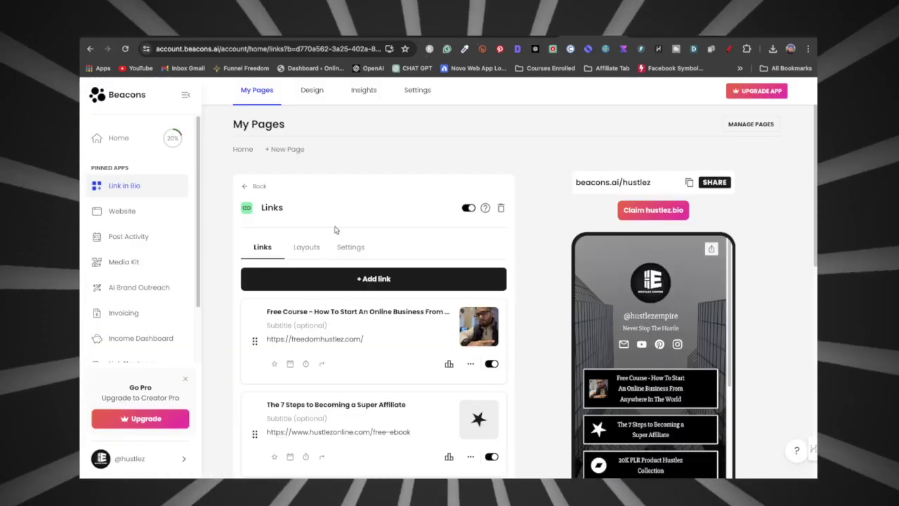
Review Beacons Insights: Traffic in, Traffic out and Page Views, showing 4 views and 4 clicks
click(364, 94)
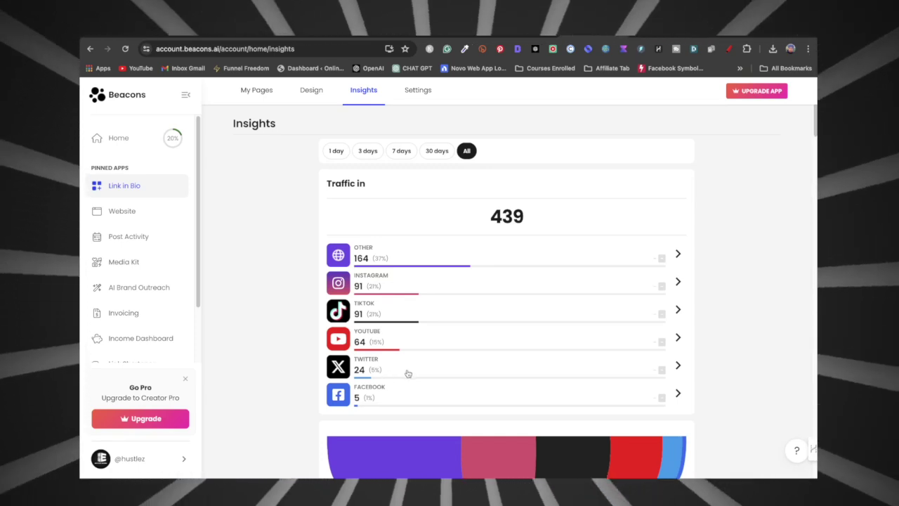
scroll(422, 379, down, 3)
scroll(463, 351, down, 2)
scroll(471, 344, down, 2)
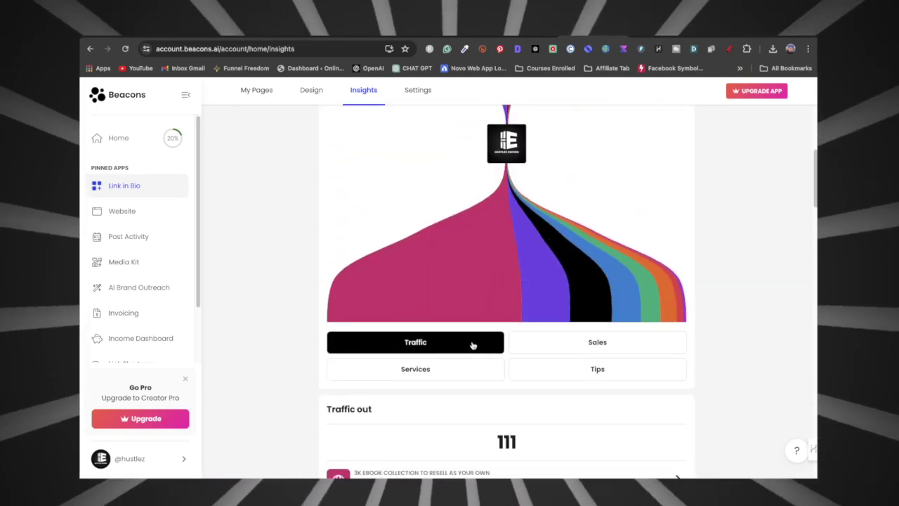
scroll(421, 316, down, 2)
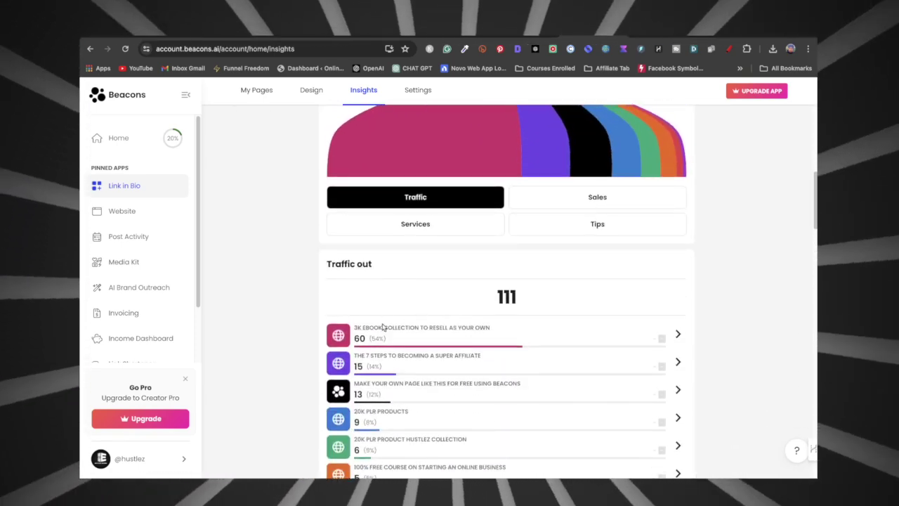
scroll(384, 327, down, 1)
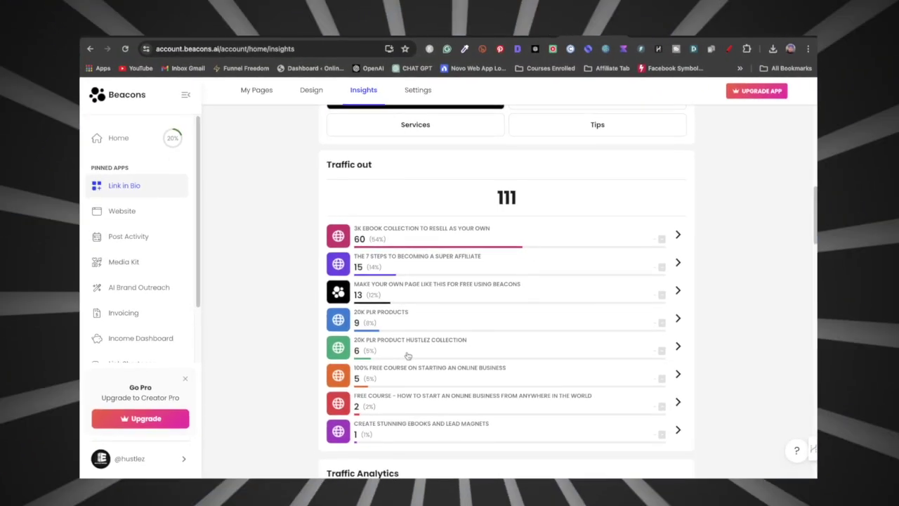
scroll(407, 358, down, 1)
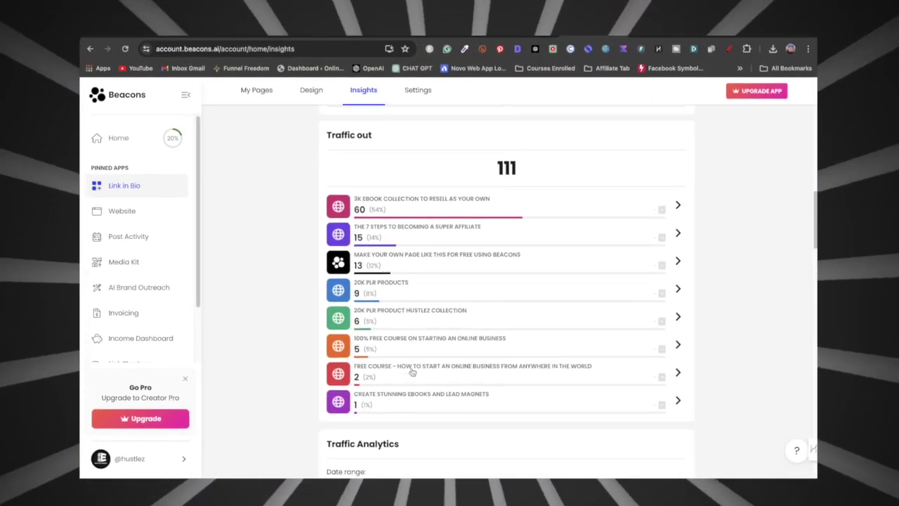
scroll(411, 366, down, 2)
scroll(411, 366, down, 2)
scroll(413, 363, down, 2)
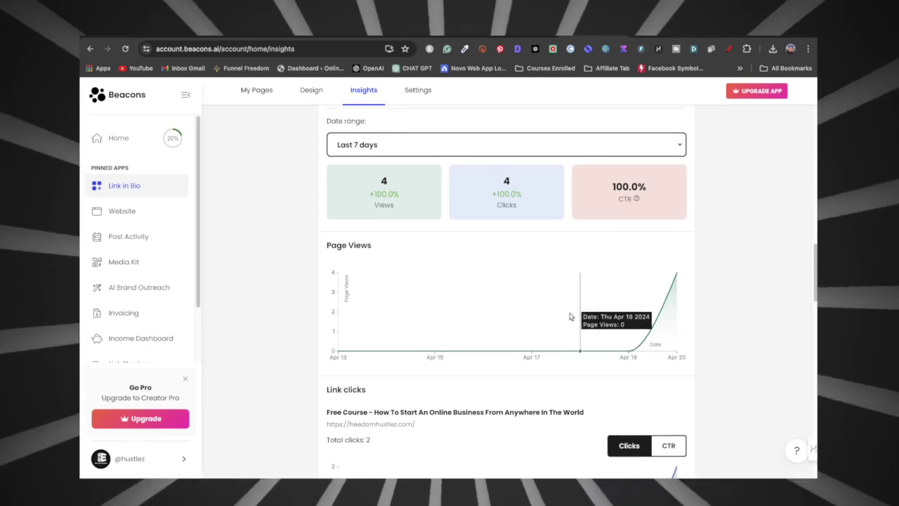
scroll(570, 316, down, 1)
scroll(570, 316, down, 1)
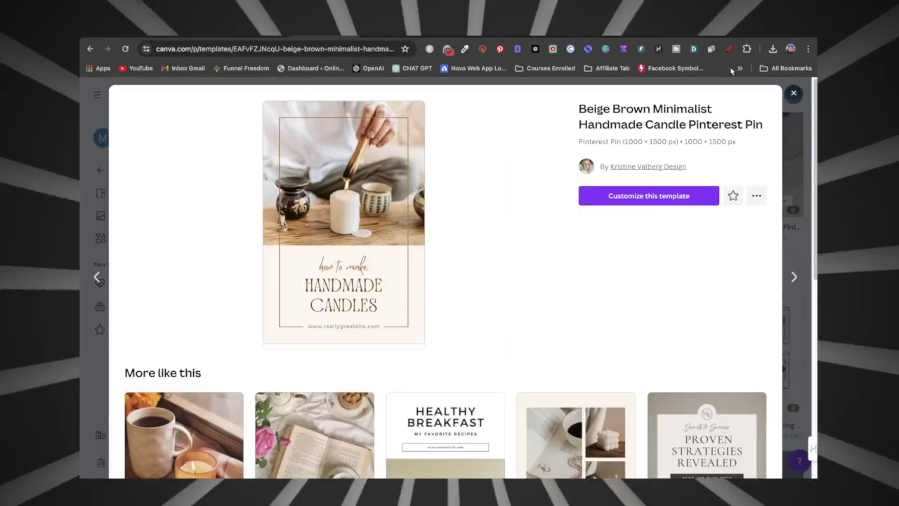
Close the Handmade Candle preview, back to the 'pinterest pin' template grid
click(792, 93)
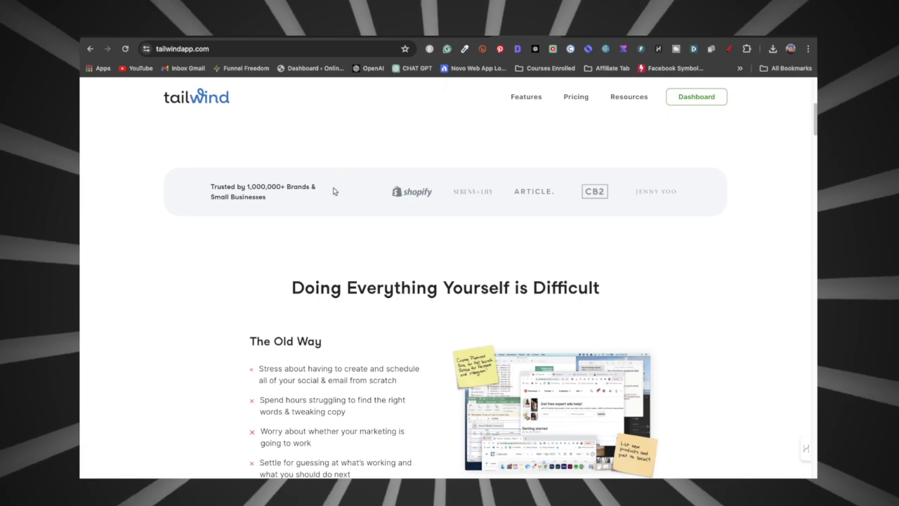
Scroll the Tailwind homepage briefly down and back up to the top
scroll(334, 191, down, 3)
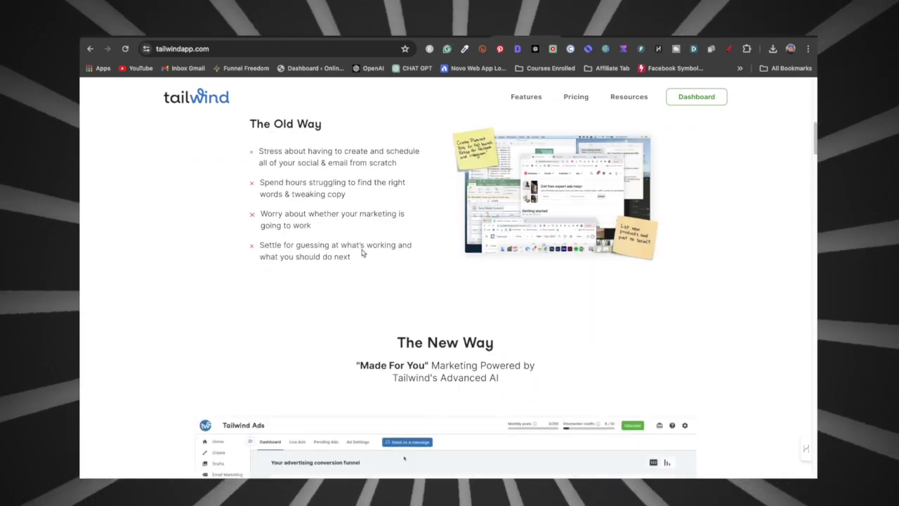
scroll(422, 176, up, 7)
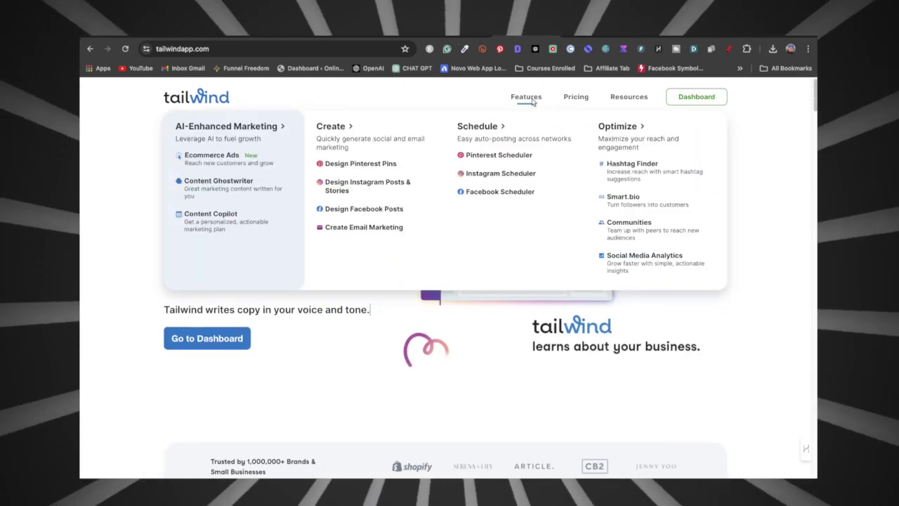